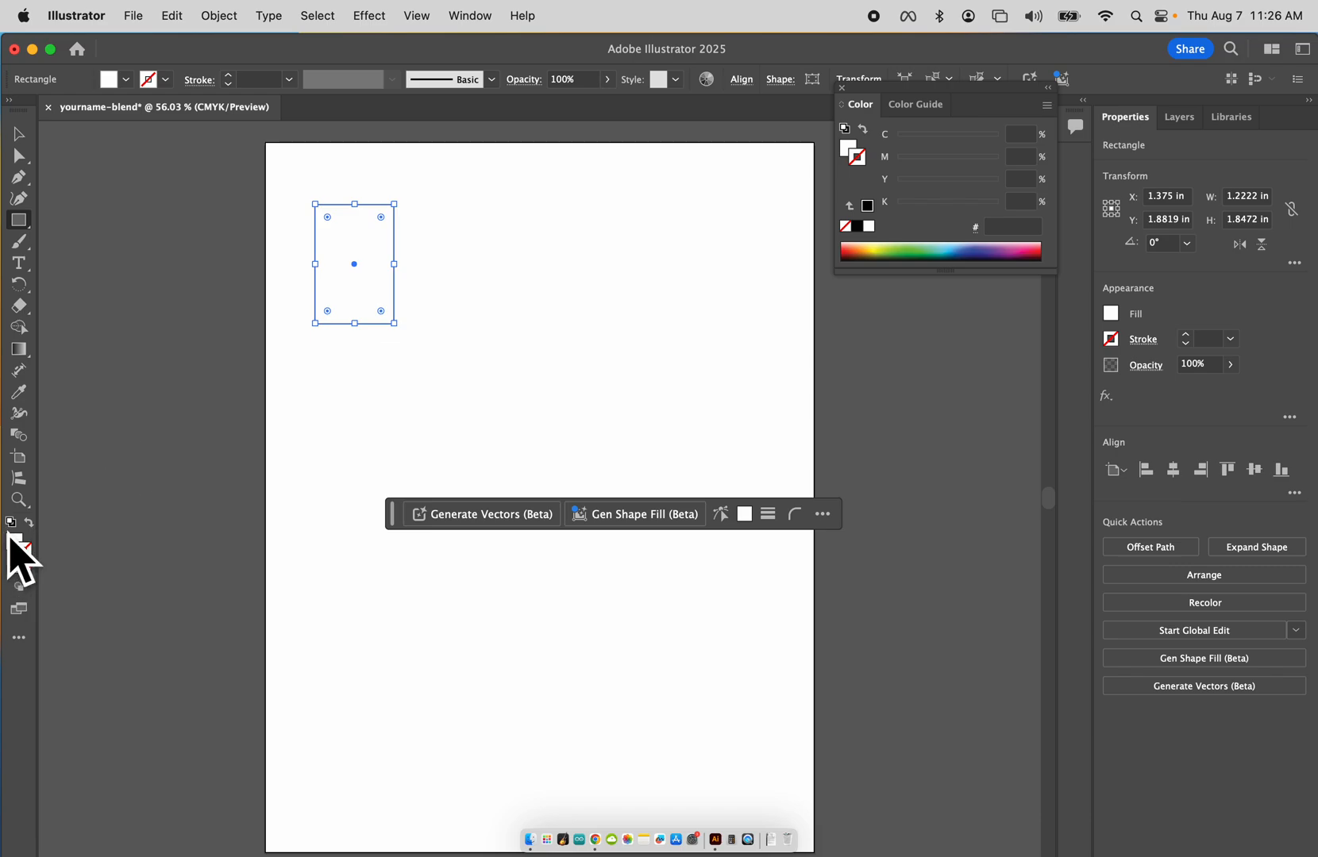
Fill the selected rectangle with blue, #243bc6
{"action": "double_click", "coordinate": [13, 546]}
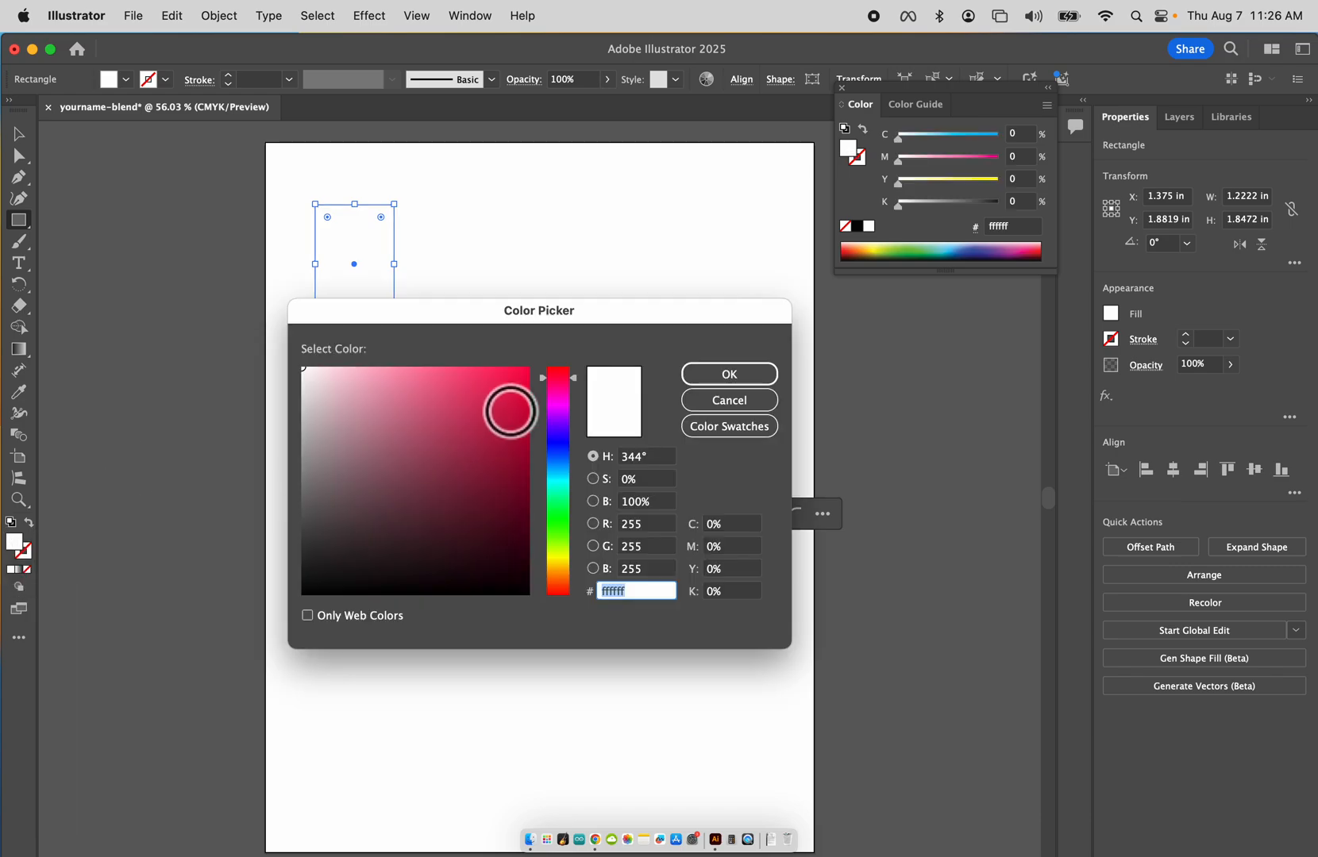
{"action": "left_click", "coordinate": [558, 448]}
{"action": "left_click", "coordinate": [488, 417]}
{"action": "left_click", "coordinate": [744, 374]}
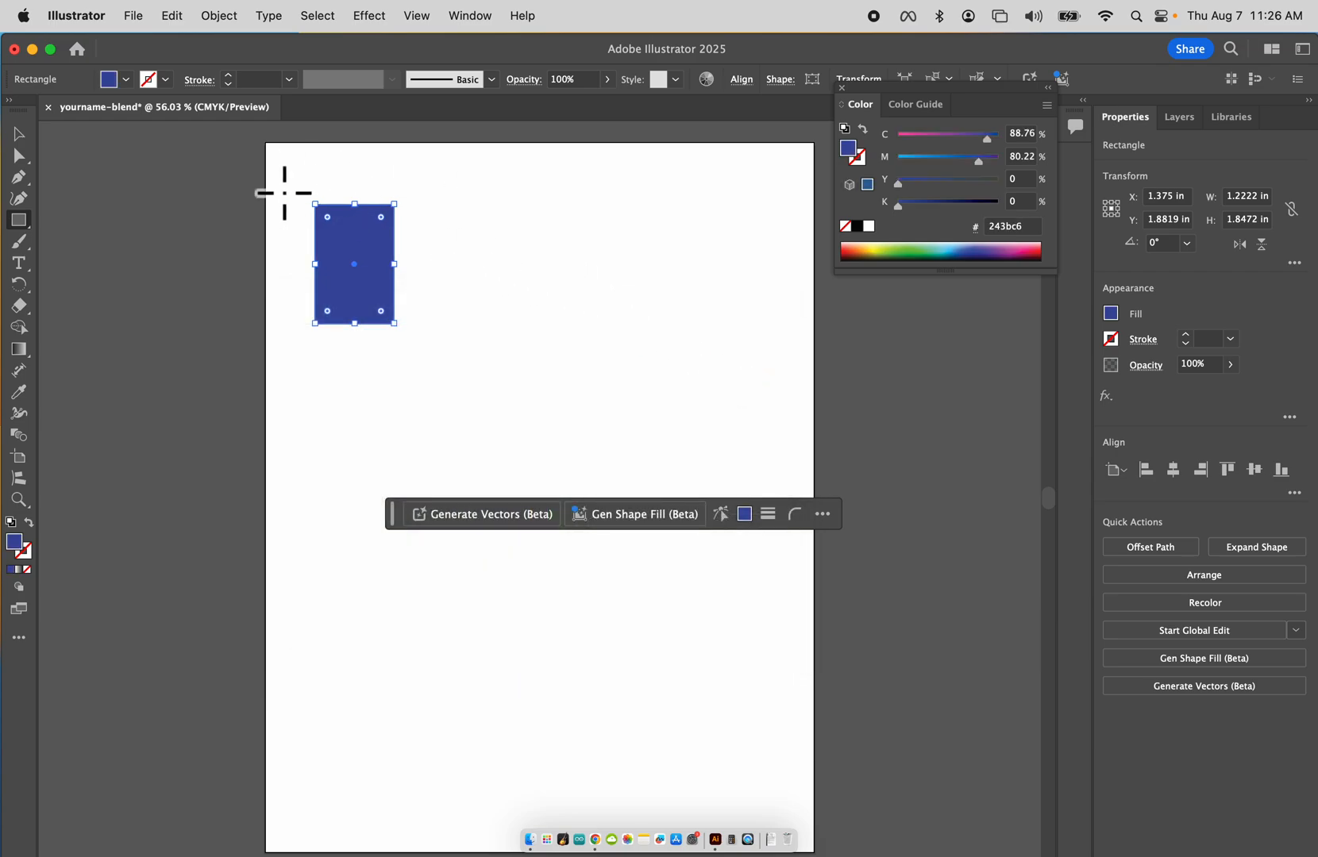
Duplicate the blue rectangle straight across to the page's right side, with its centre at about X 6.44 in
{"action": "left_click", "coordinate": [18, 134]}
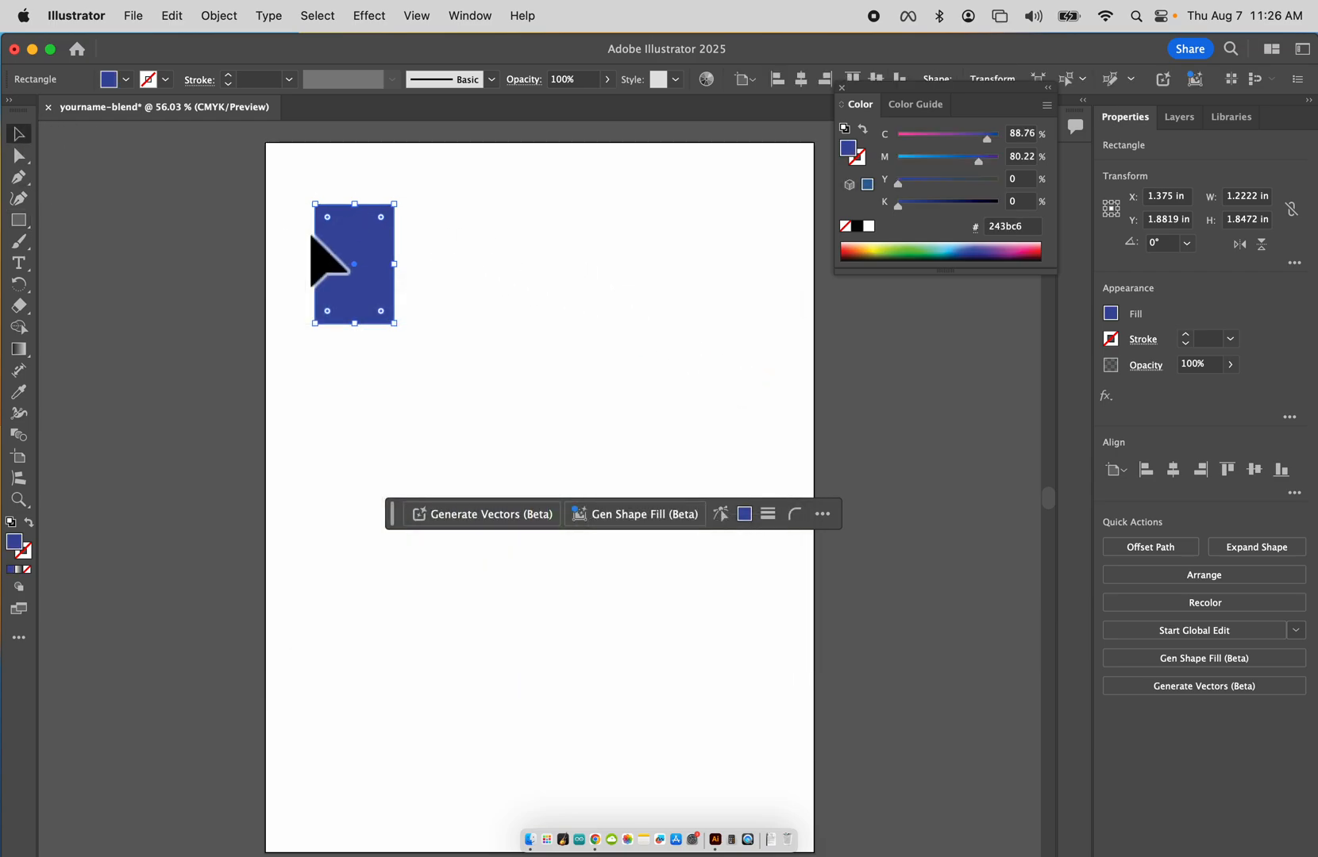
{"action": "left_click", "coordinate": [518, 279]}
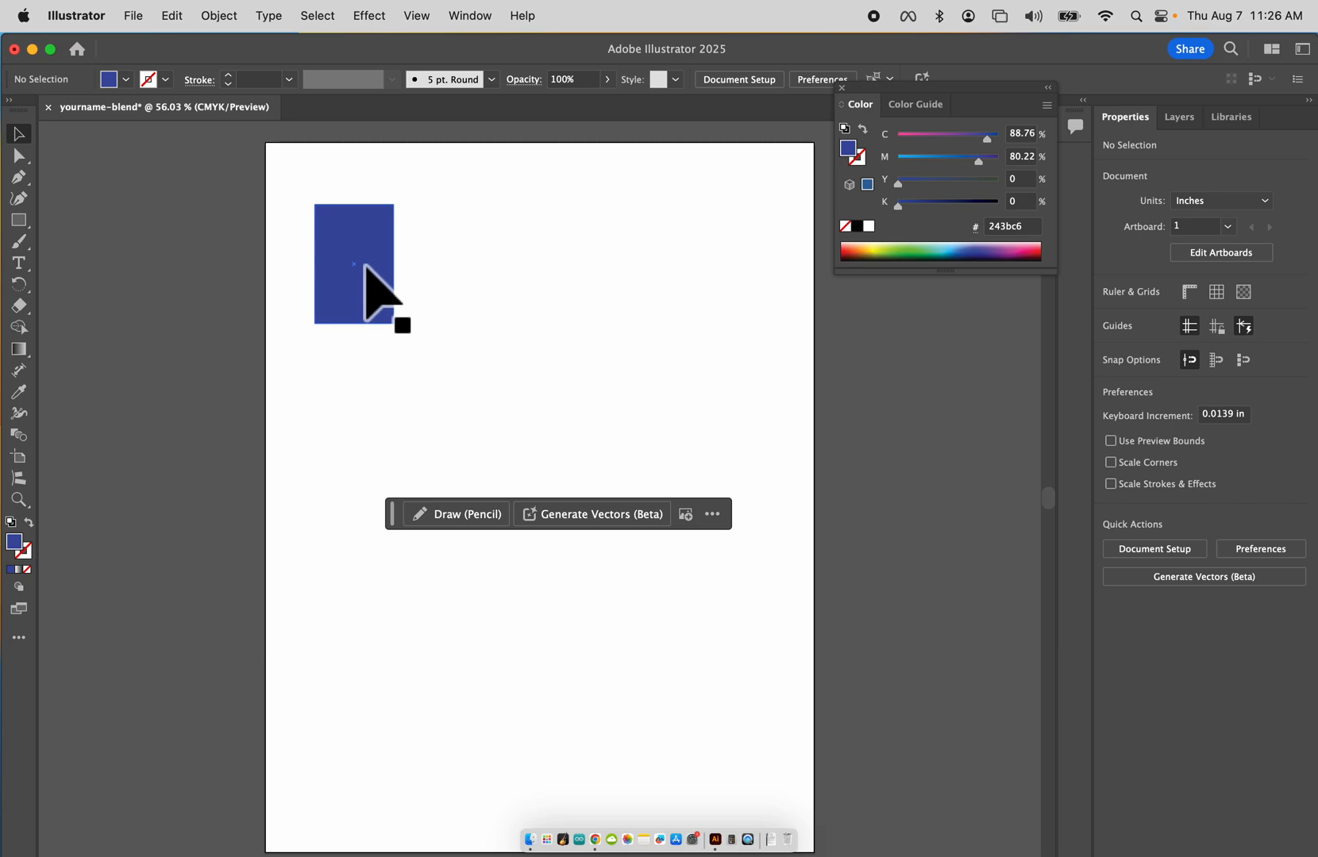
{"action": "left_click_drag", "start_coordinate": [365, 265], "coordinate": [694, 276]}
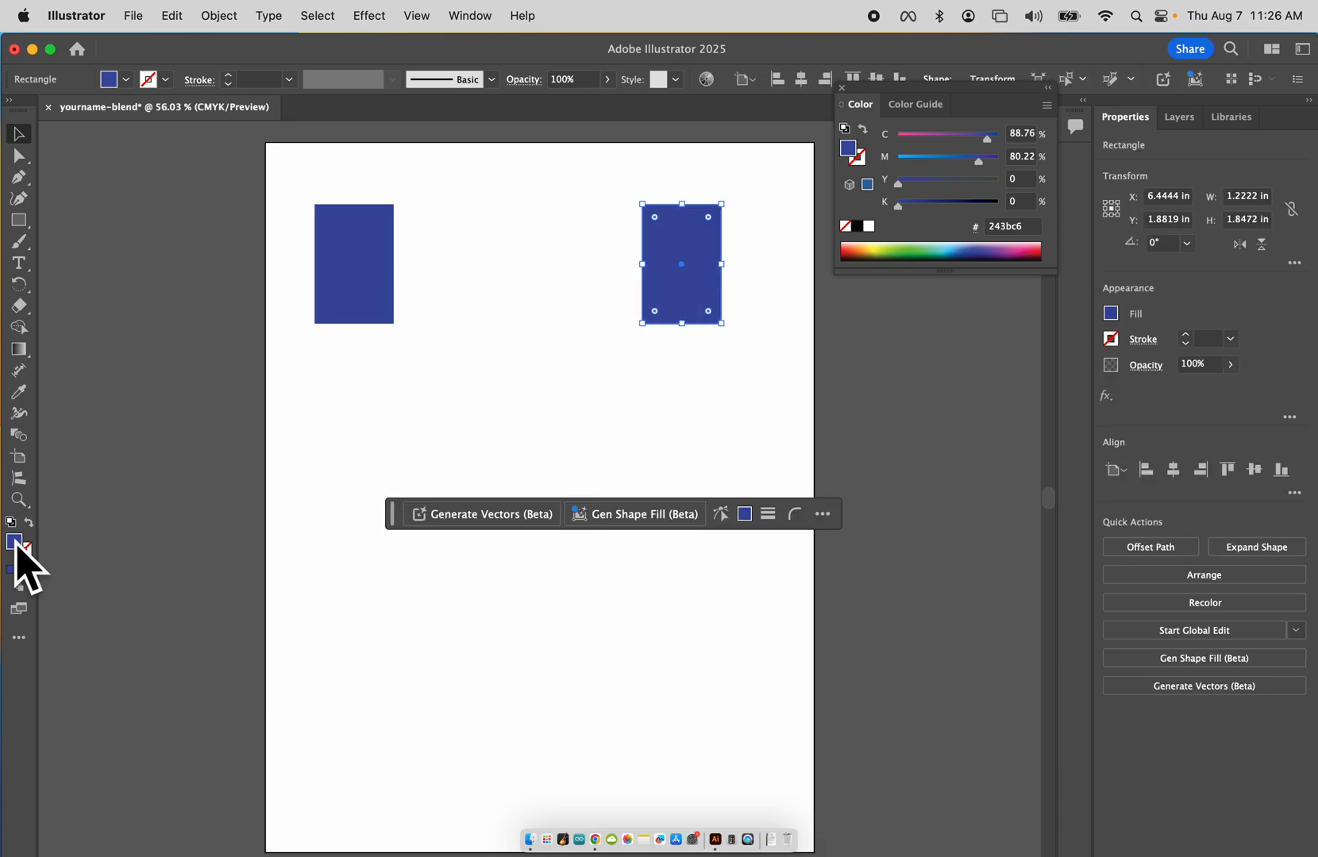
Try a purple fill, #a526c4, on the duplicated rectangle
{"action": "double_click", "coordinate": [16, 543]}
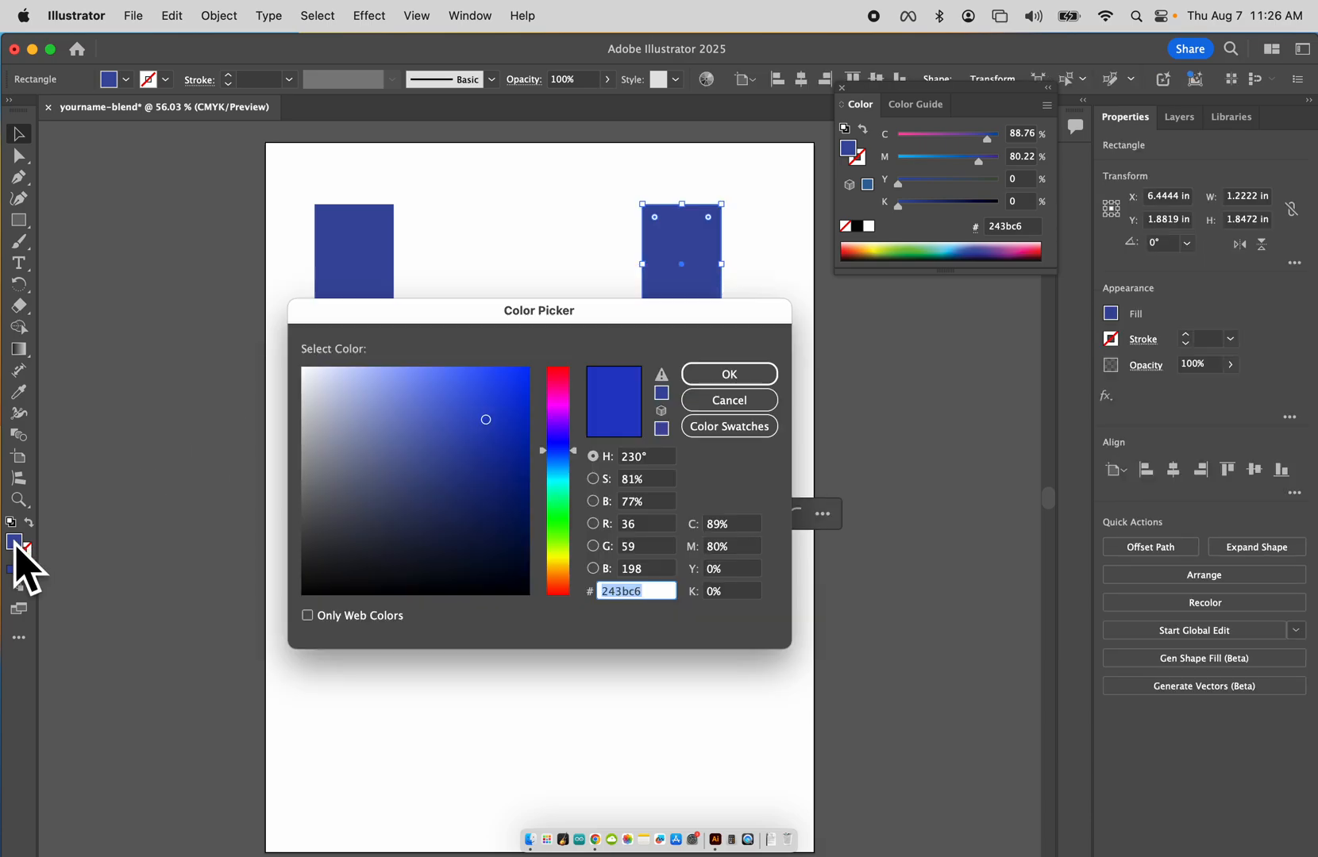
{"action": "left_click", "coordinate": [558, 411]}
{"action": "left_click", "coordinate": [734, 373]}
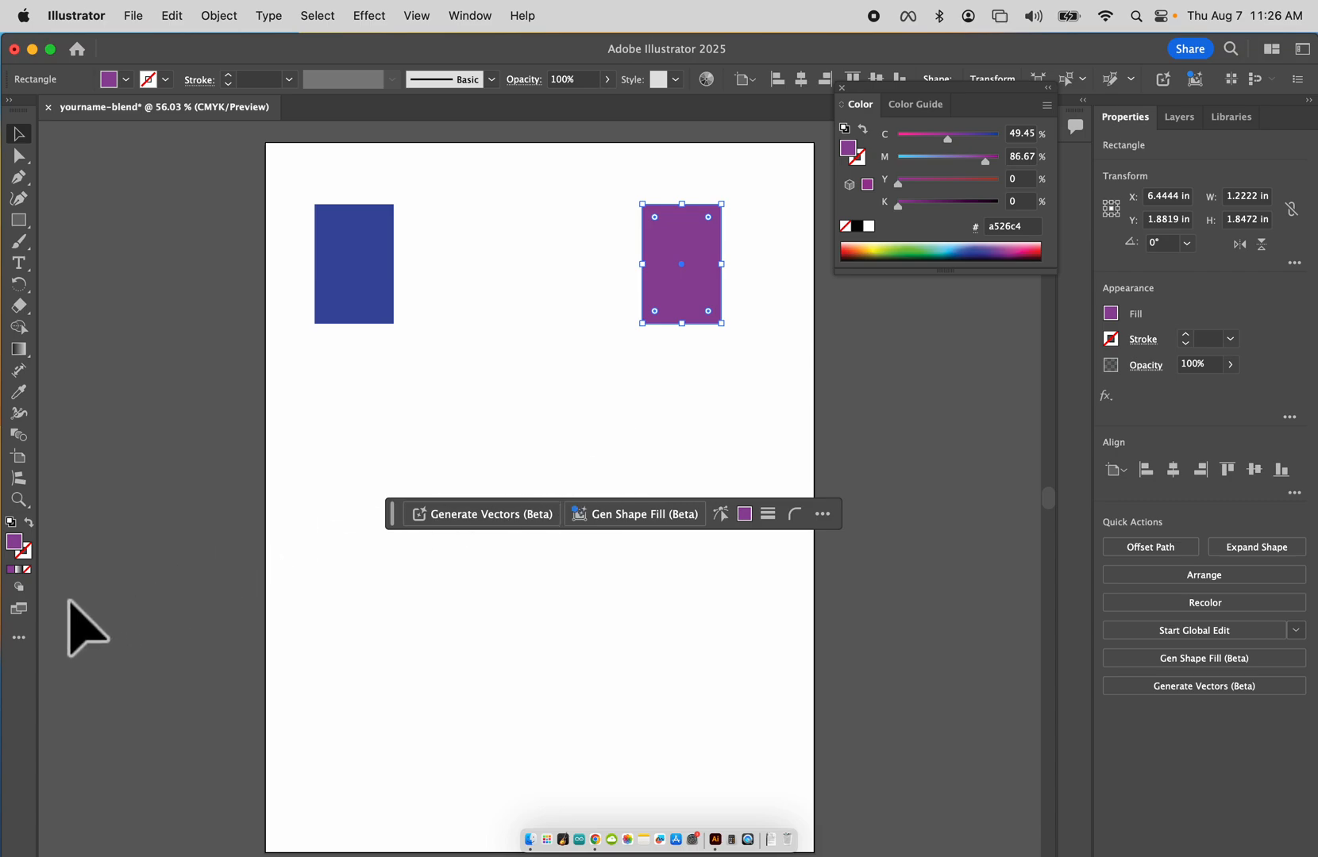
Fill the duplicated rectangle with red, #c12732, and deselect it
{"action": "double_click", "coordinate": [15, 543]}
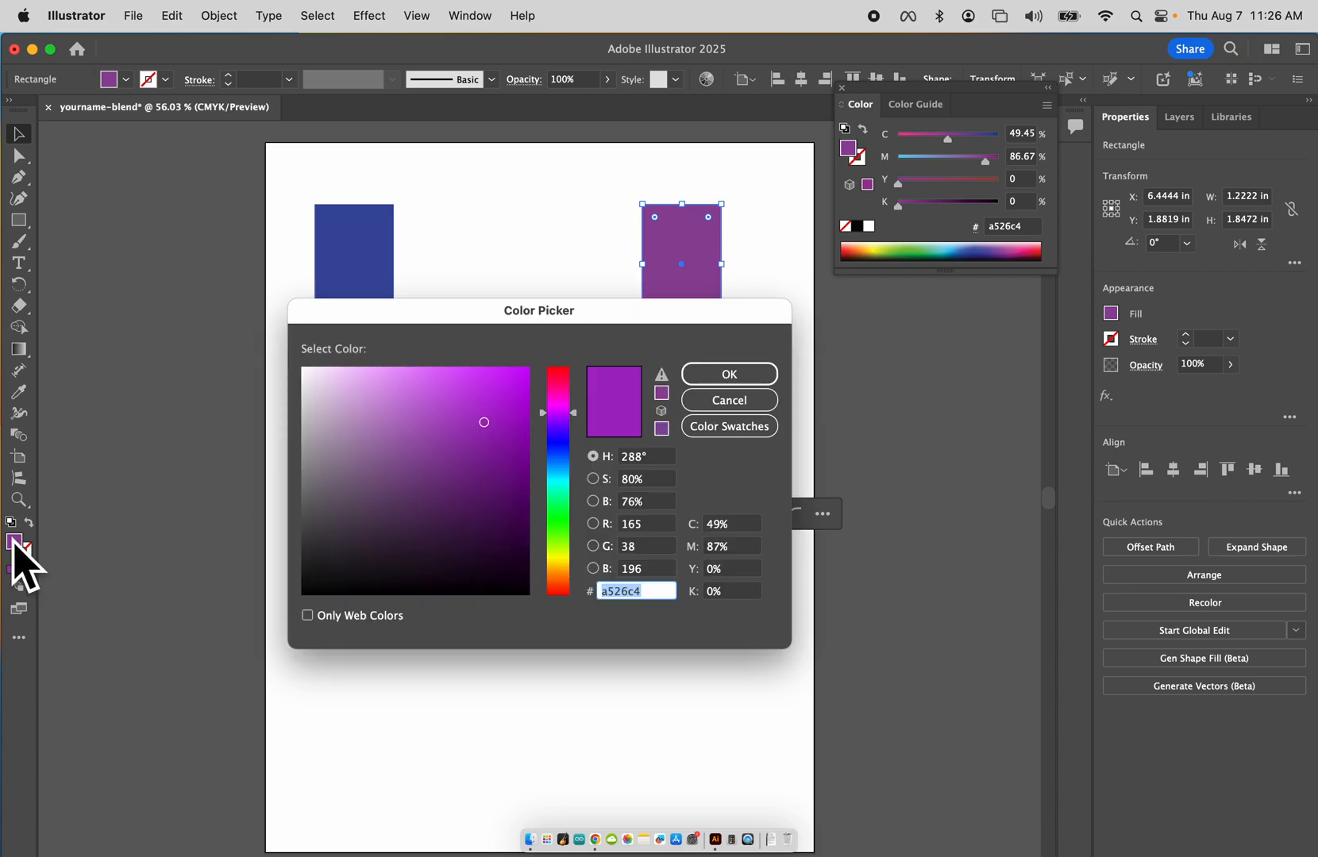
{"action": "left_click", "coordinate": [558, 370]}
{"action": "left_click", "coordinate": [734, 377]}
{"action": "left_click", "coordinate": [598, 326]}
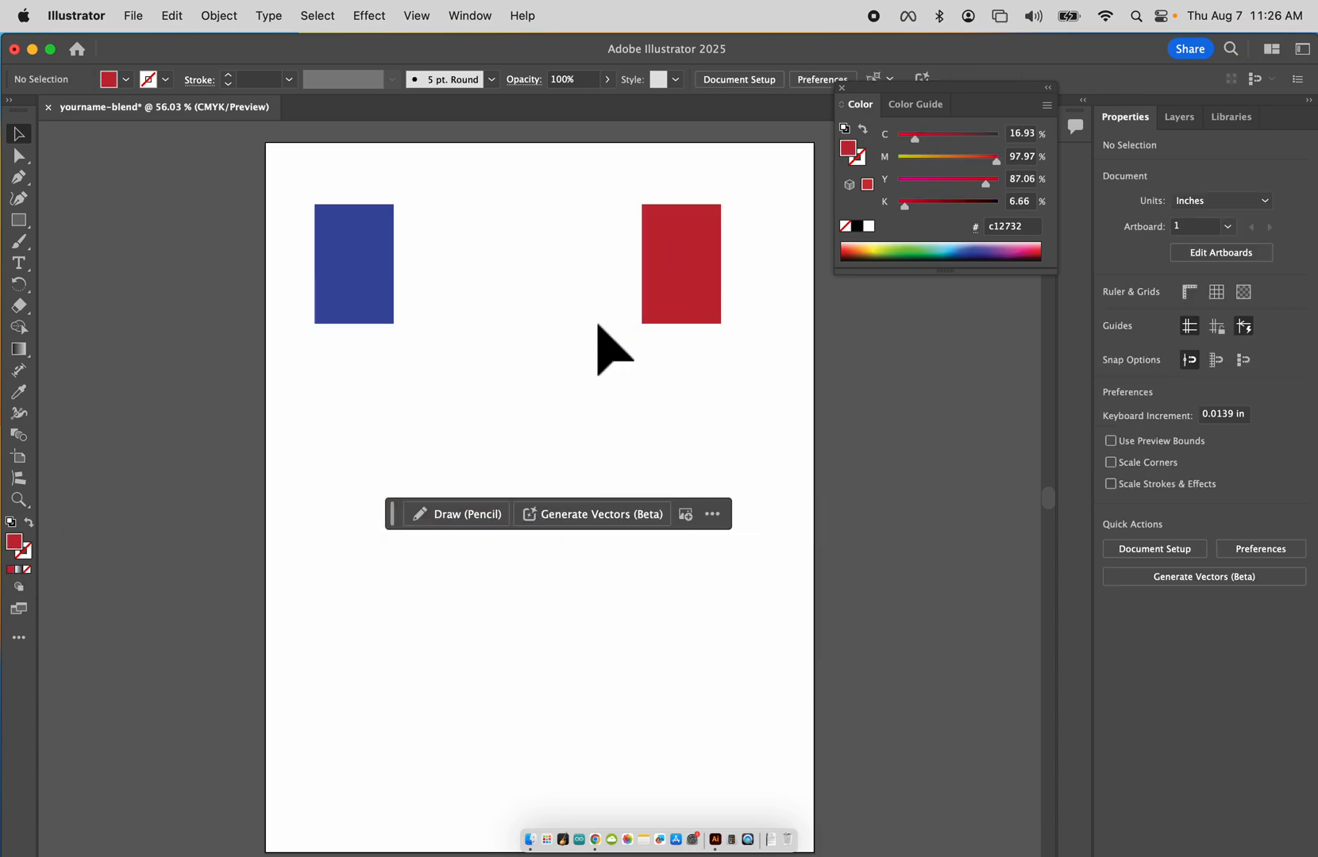
Select the blue and red rectangles and set their blend spacing to Smooth Color
{"action": "left_click_drag", "start_coordinate": [312, 171], "coordinate": [765, 349]}
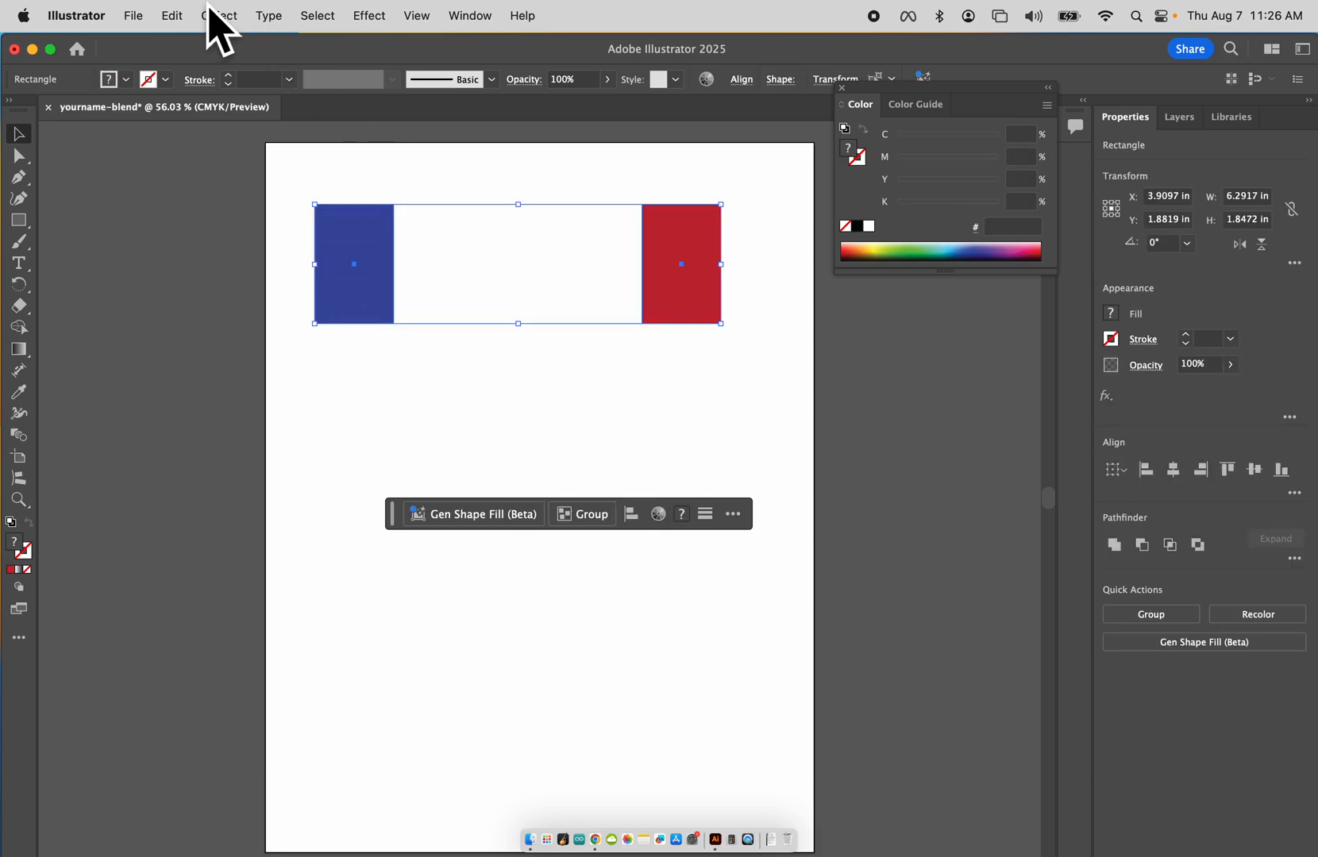
{"action": "left_click", "coordinate": [219, 16]}
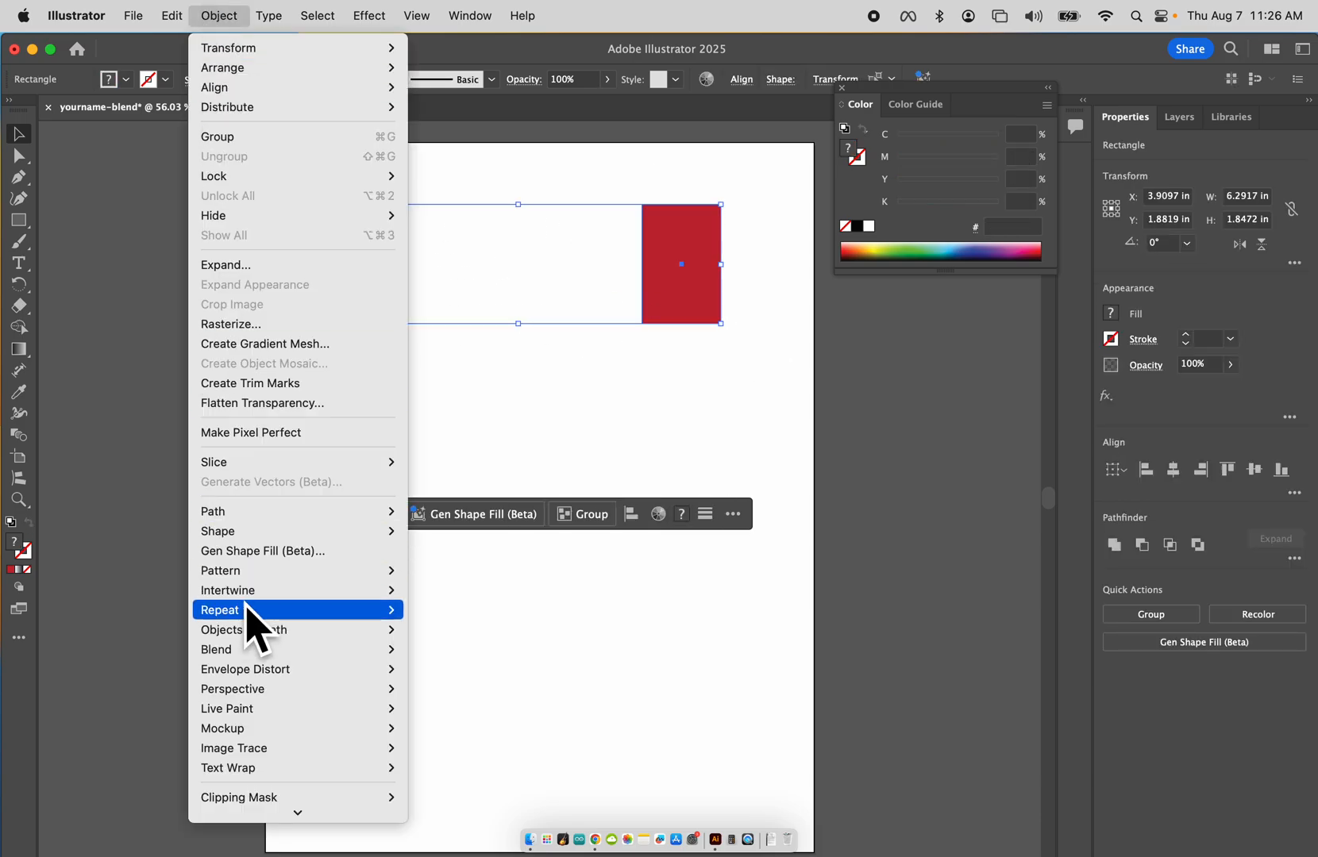
{"action": "mouse_move", "coordinate": [252, 647]}
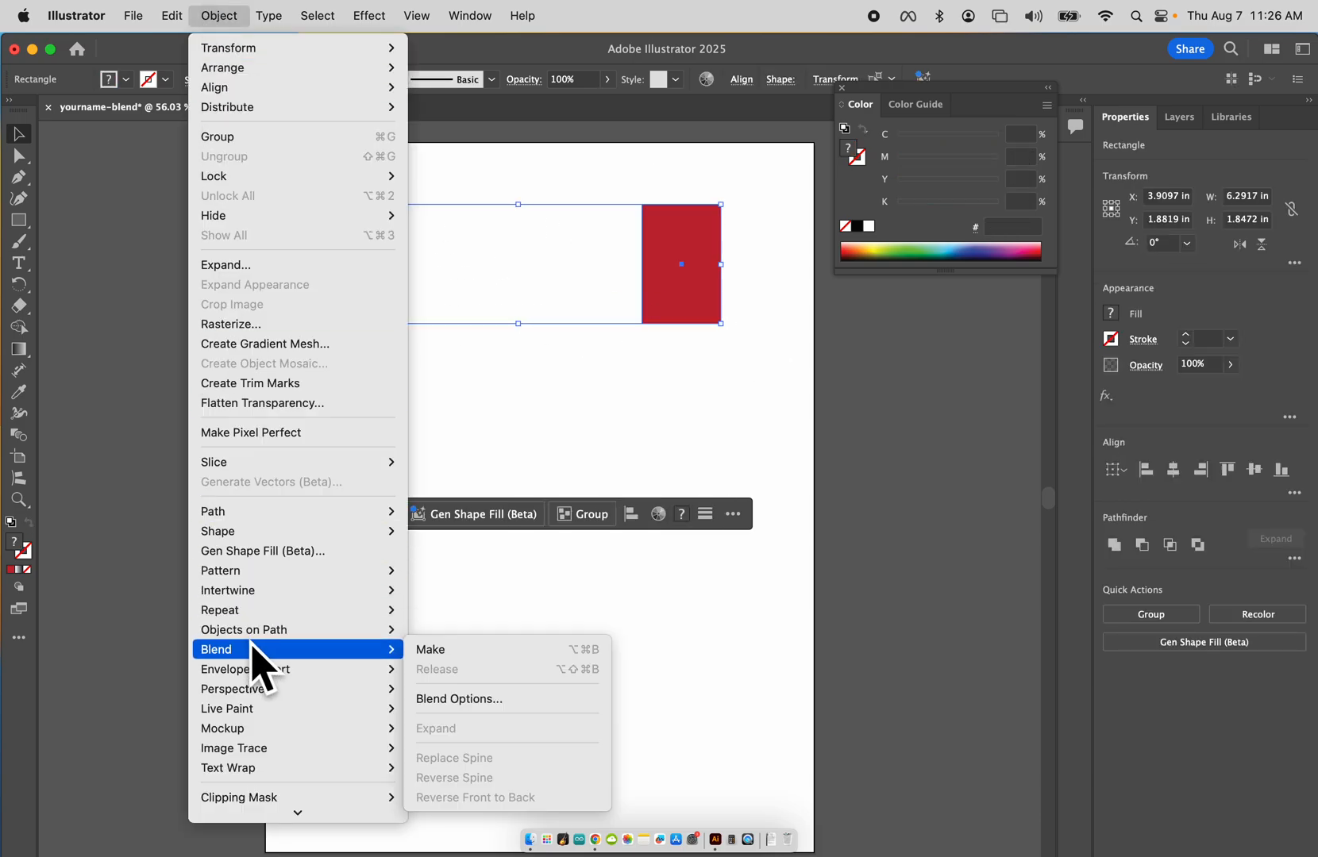
{"action": "left_click", "coordinate": [482, 699]}
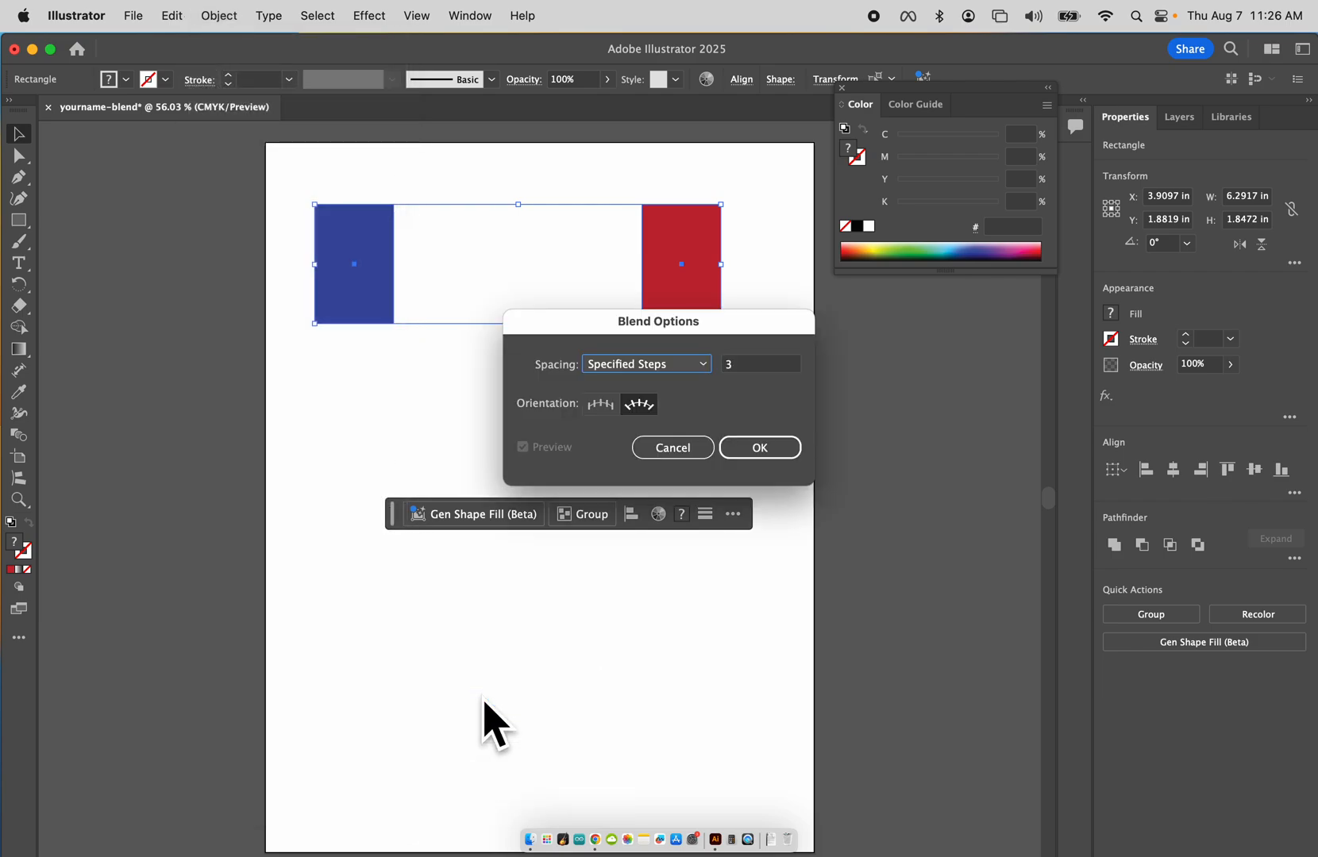
{"action": "left_click_drag", "start_coordinate": [742, 338], "coordinate": [663, 341]}
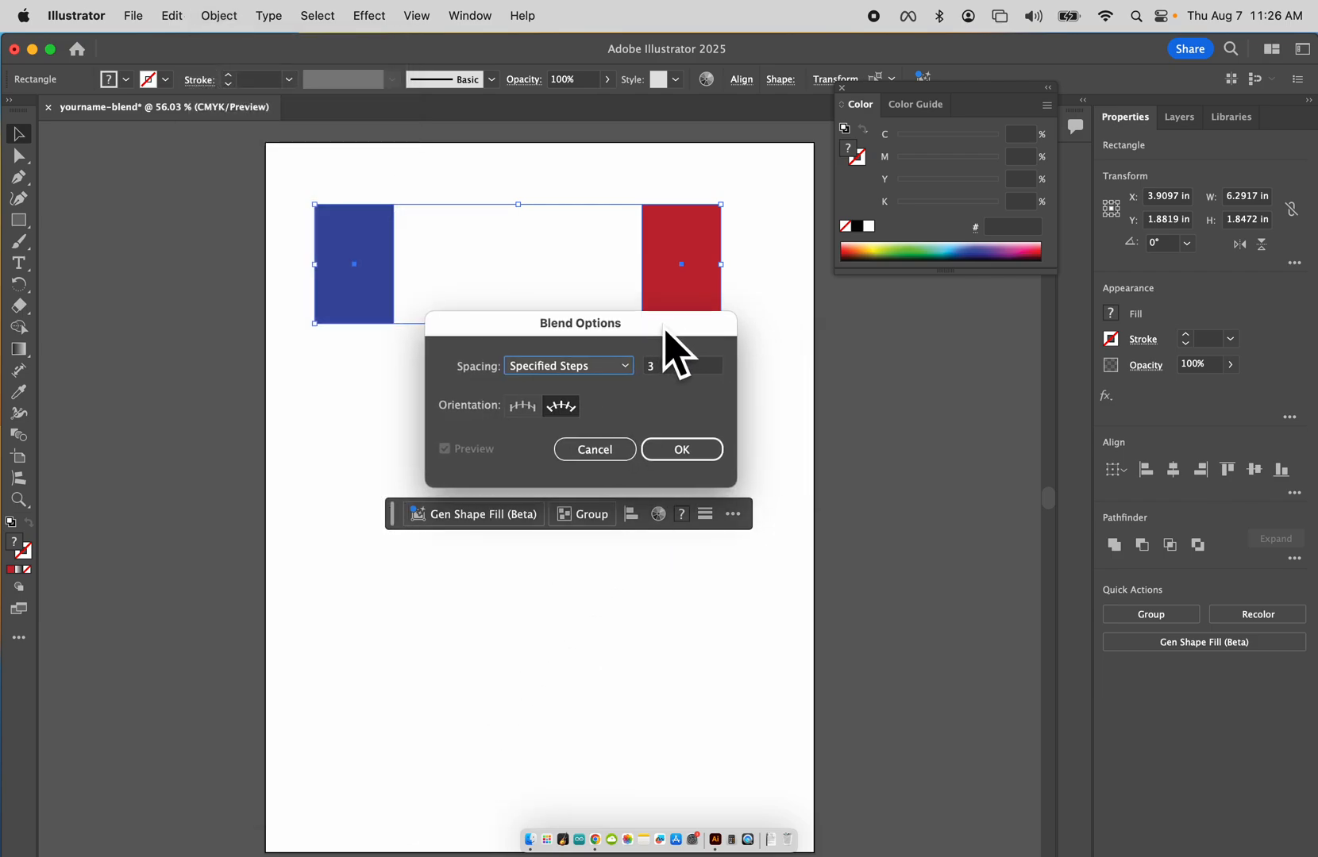
{"action": "left_click", "coordinate": [624, 366]}
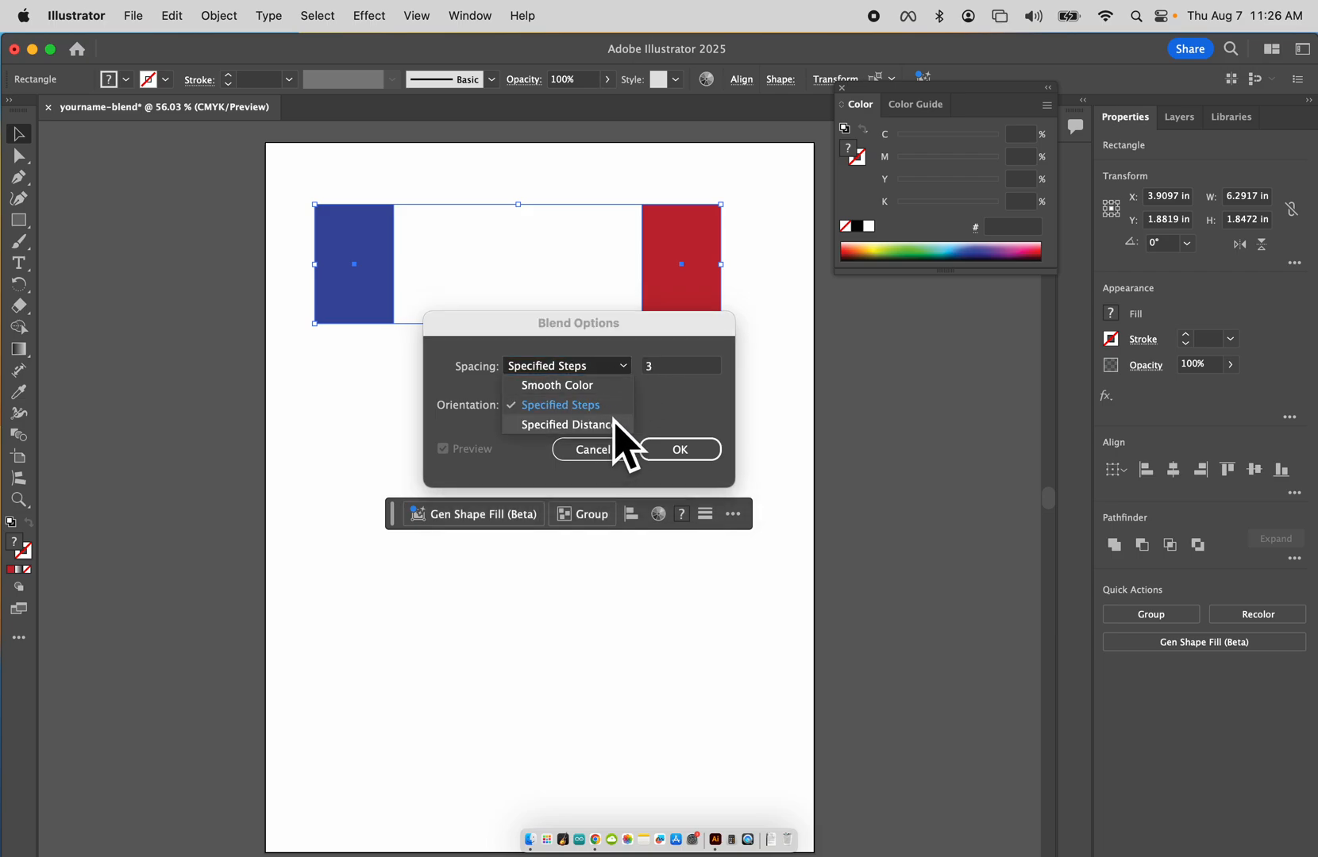
{"action": "left_click", "coordinate": [578, 386]}
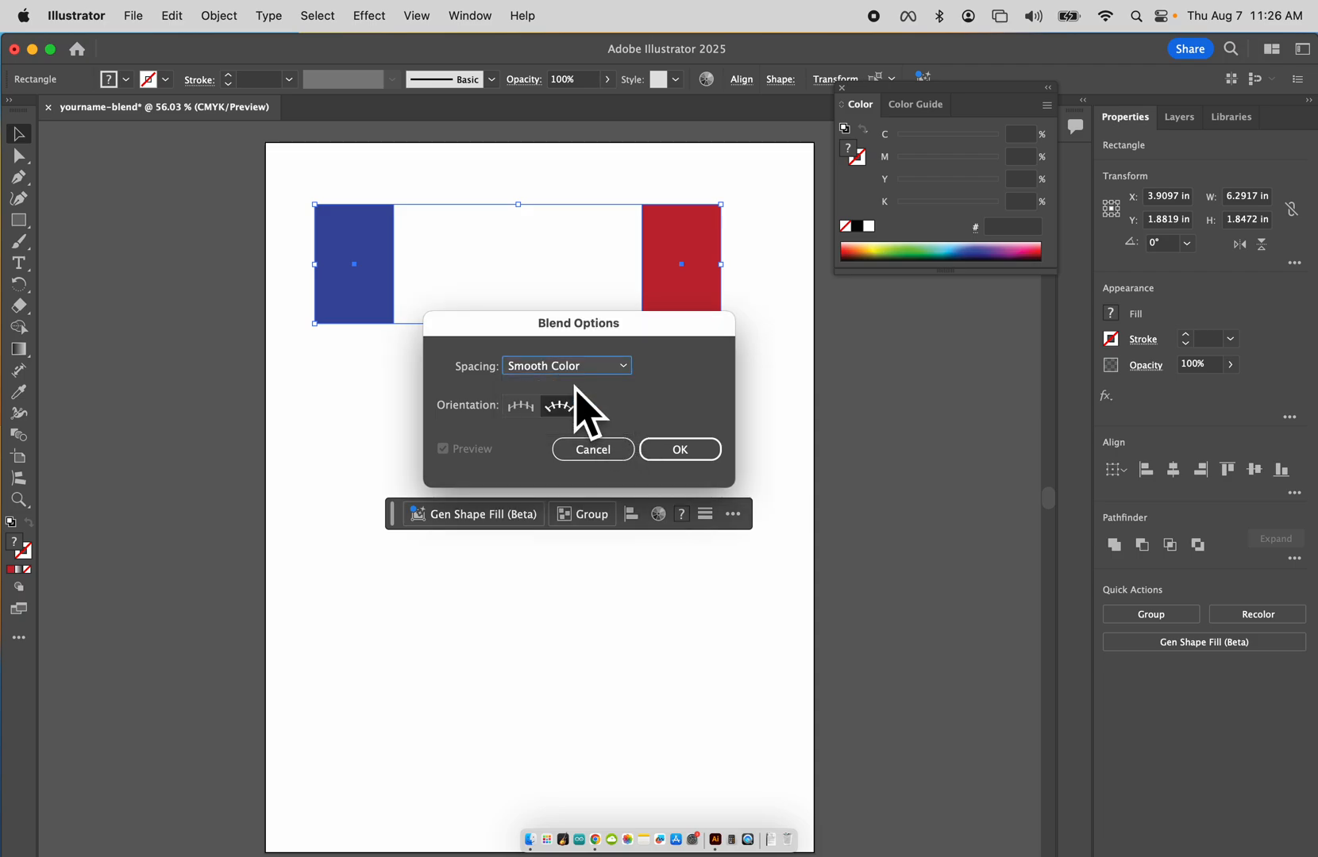
{"action": "left_click", "coordinate": [680, 449]}
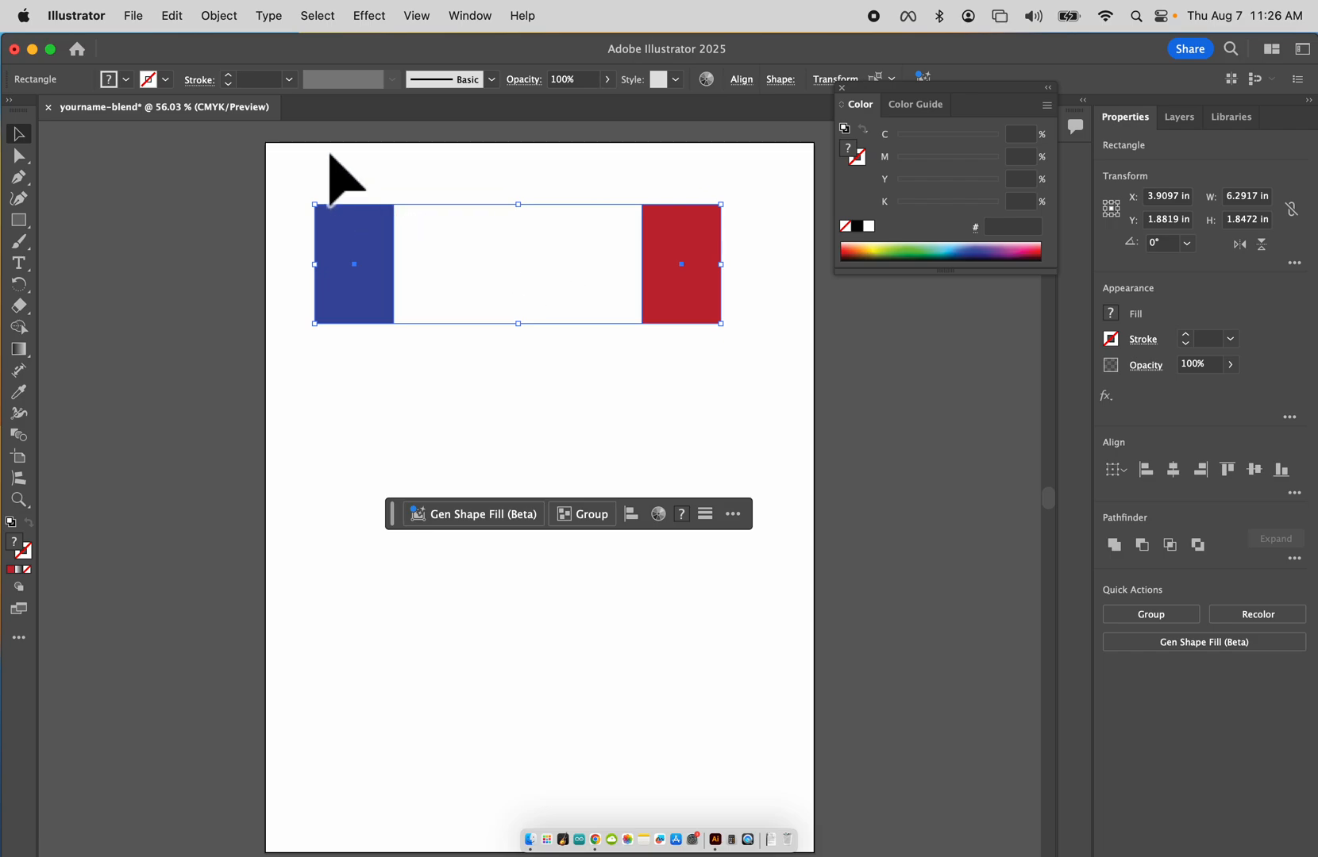
Make the blend between the blue and red rectangles, then clear the selection
{"action": "left_click", "coordinate": [219, 17]}
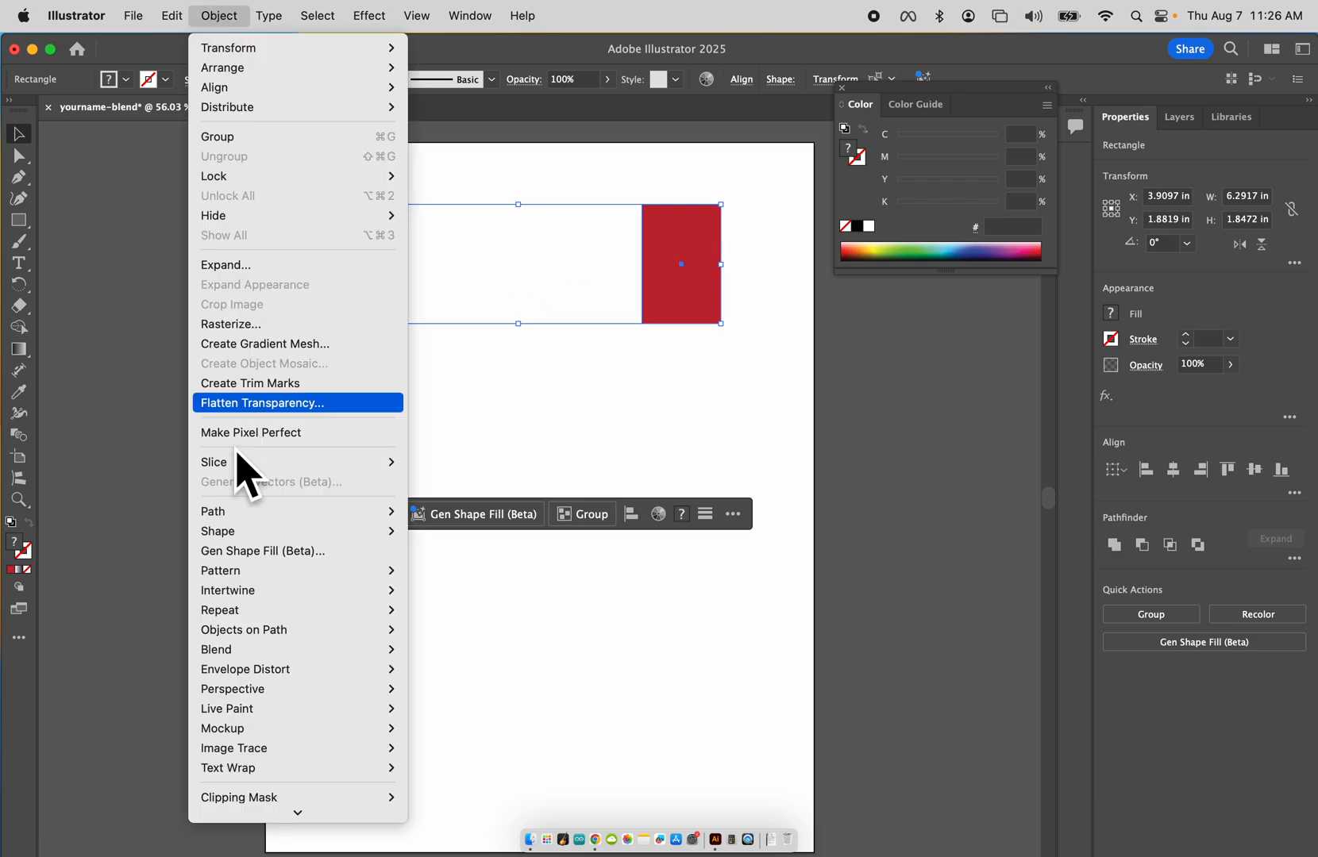
{"action": "mouse_move", "coordinate": [262, 656]}
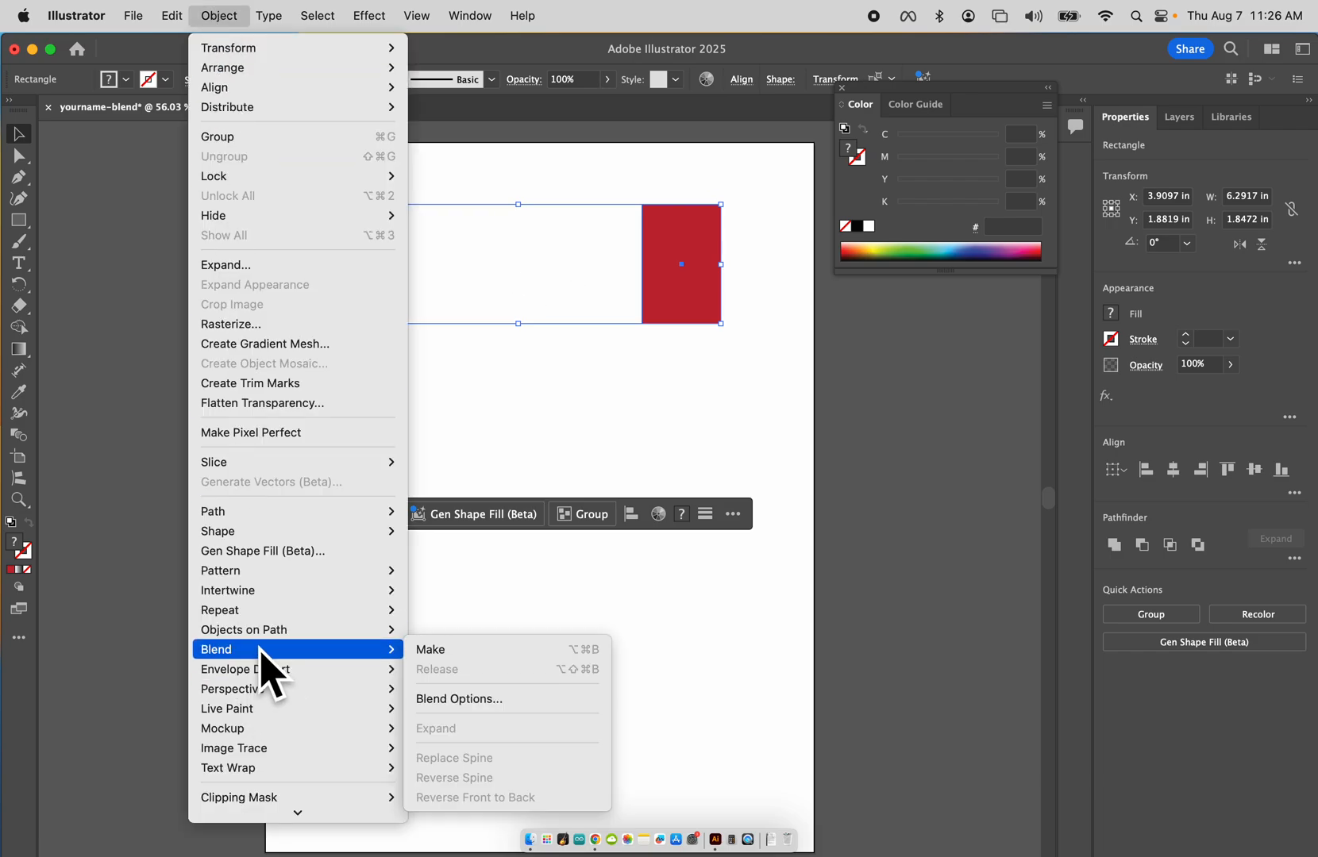
{"action": "left_click", "coordinate": [485, 651]}
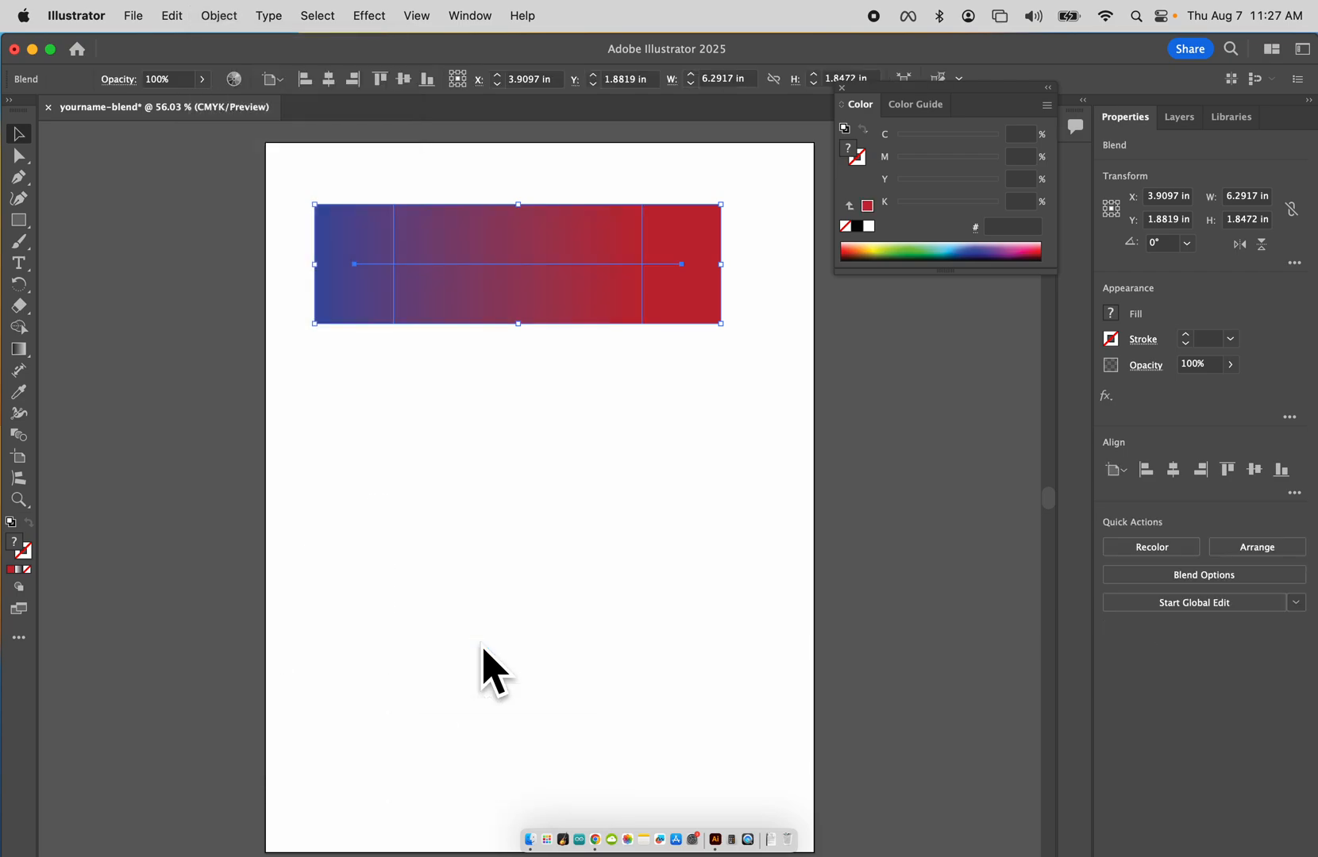
{"action": "left_click", "coordinate": [526, 381]}
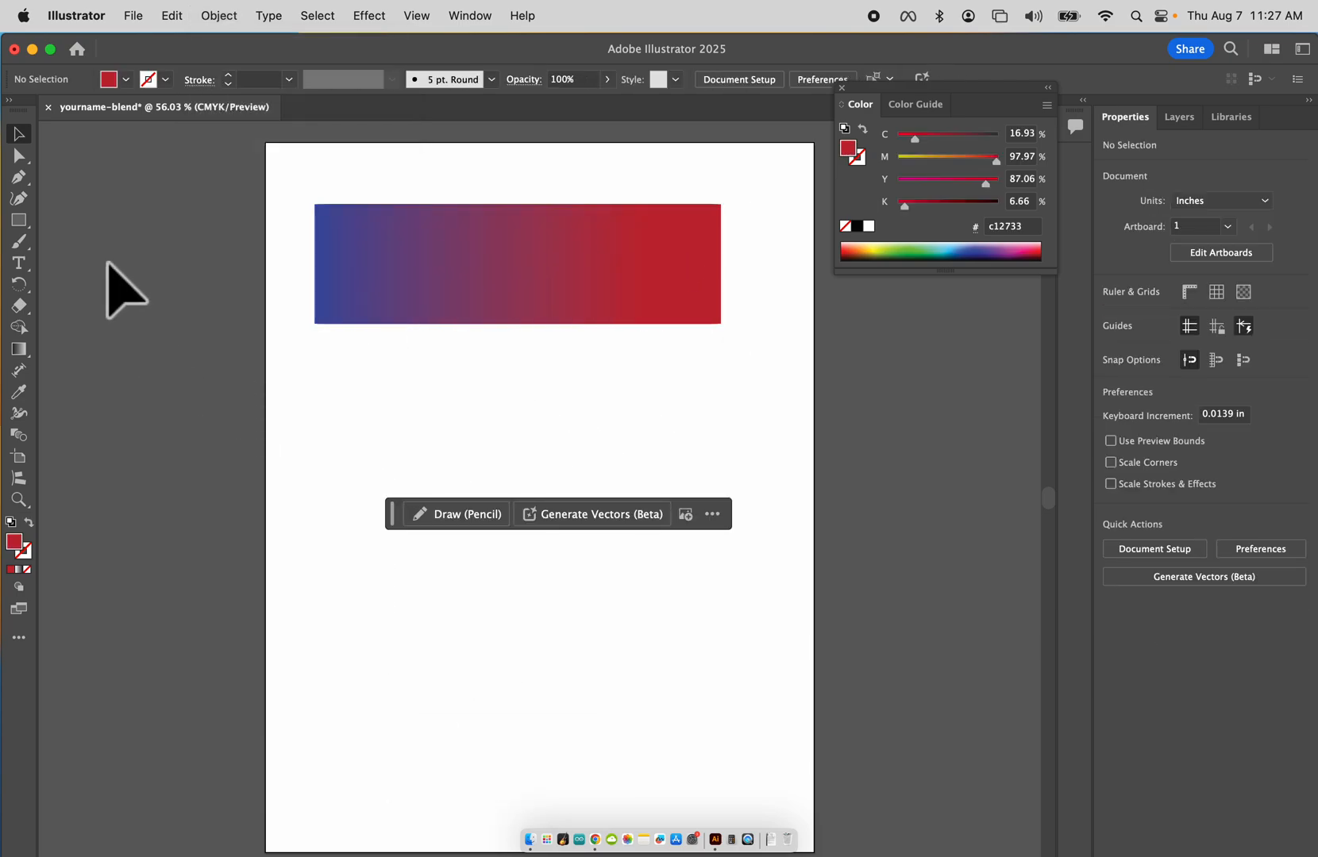
Draw a rectangle about 1.14 by 1.89 in below the blend's blue end and fill it with green, #28bf2f
{"action": "left_click", "coordinate": [18, 220]}
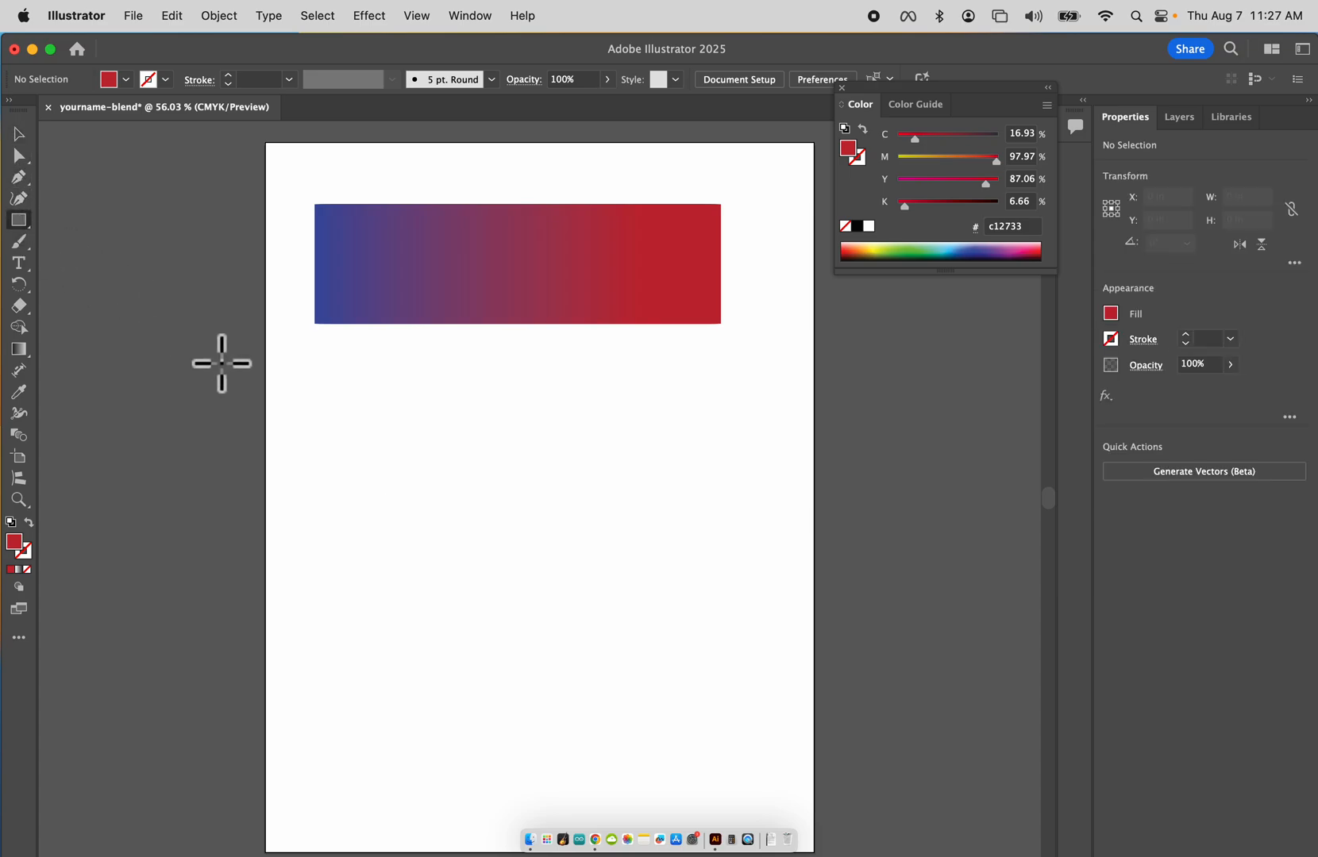
{"action": "left_click_drag", "start_coordinate": [321, 404], "coordinate": [395, 525]}
{"action": "double_click", "coordinate": [15, 543]}
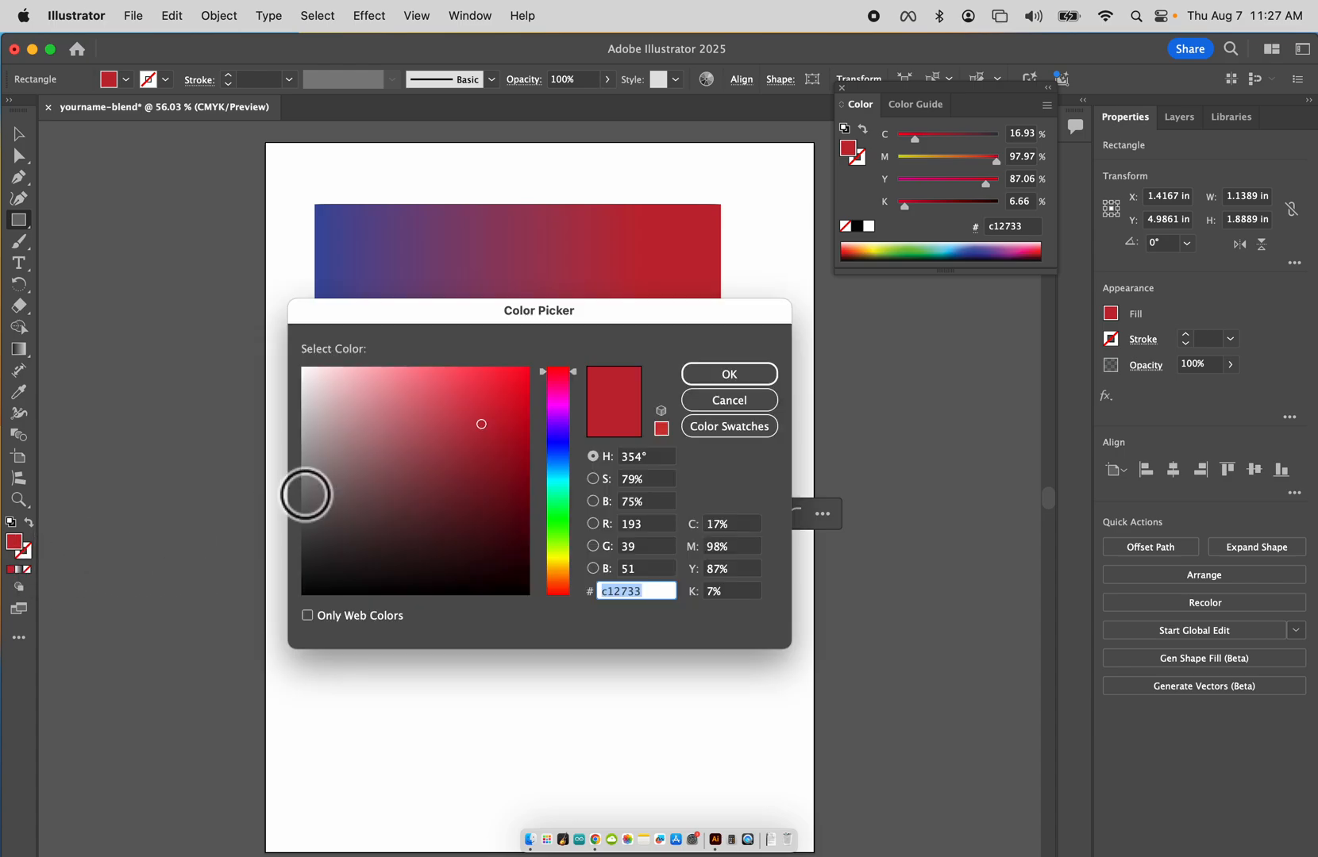
{"action": "left_click", "coordinate": [559, 517]}
{"action": "left_click", "coordinate": [743, 378]}
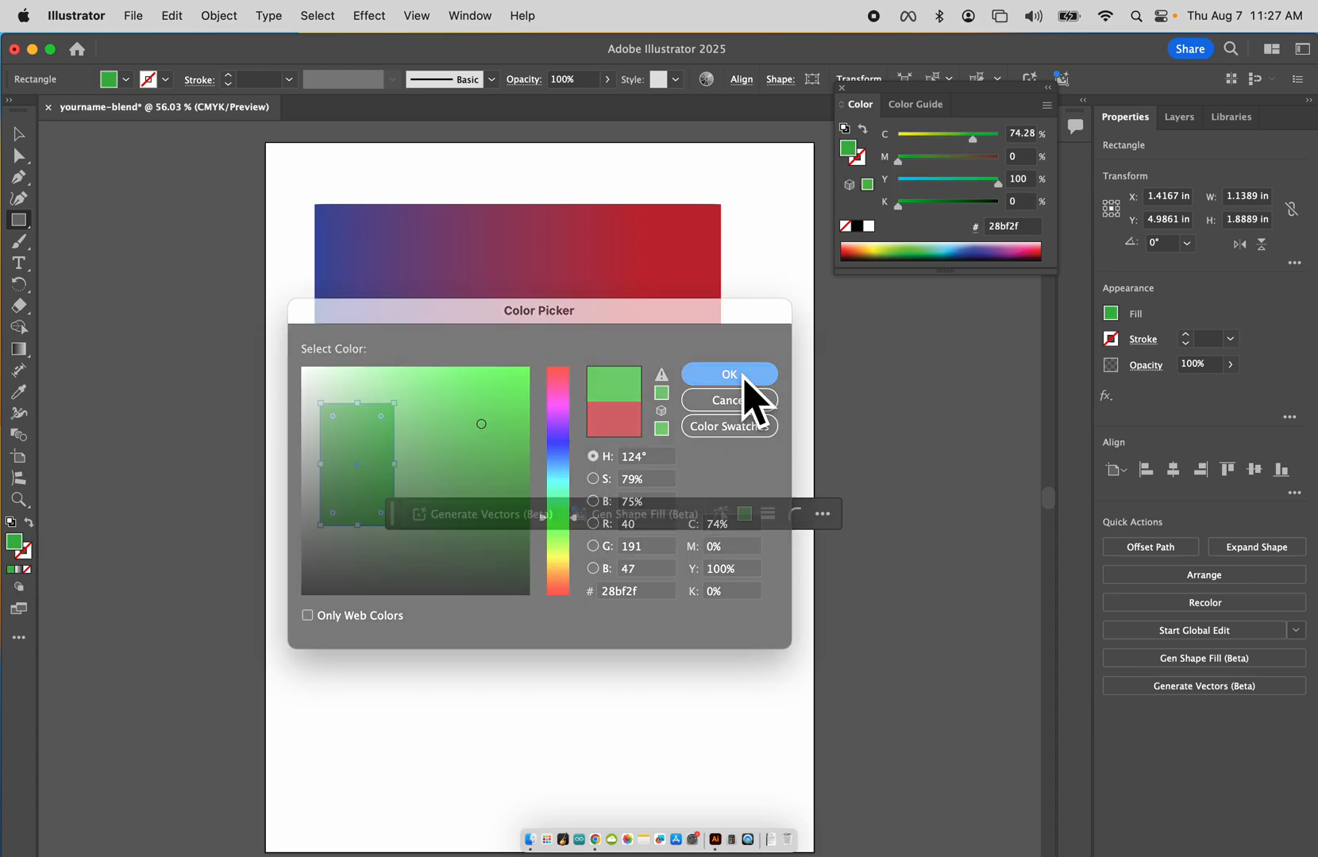
Duplicate the green rectangle straight across to about X 6.49 in and fill the copy with orange, #e29a0a
{"action": "left_click", "coordinate": [18, 133]}
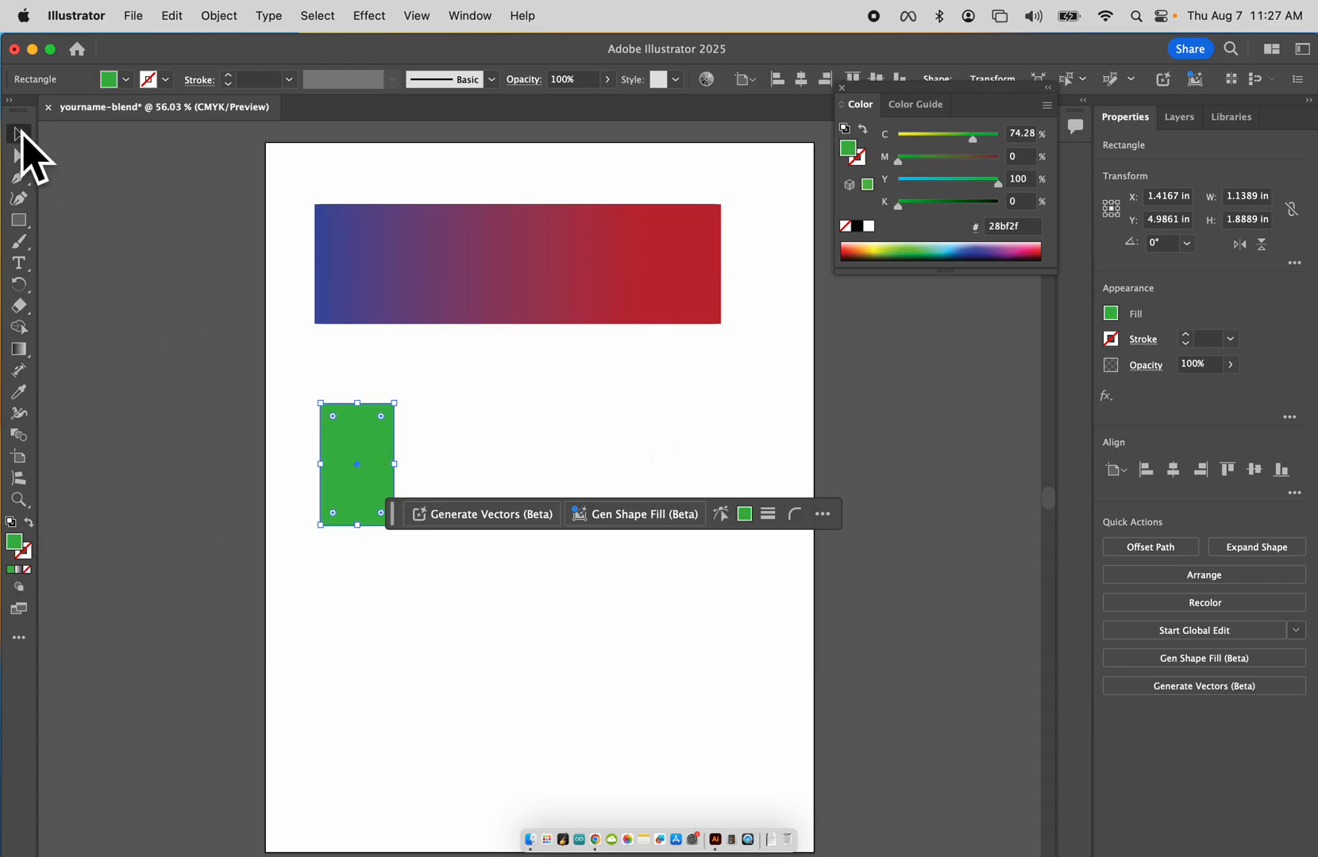
{"action": "left_click_drag", "start_coordinate": [353, 442], "coordinate": [684, 440]}
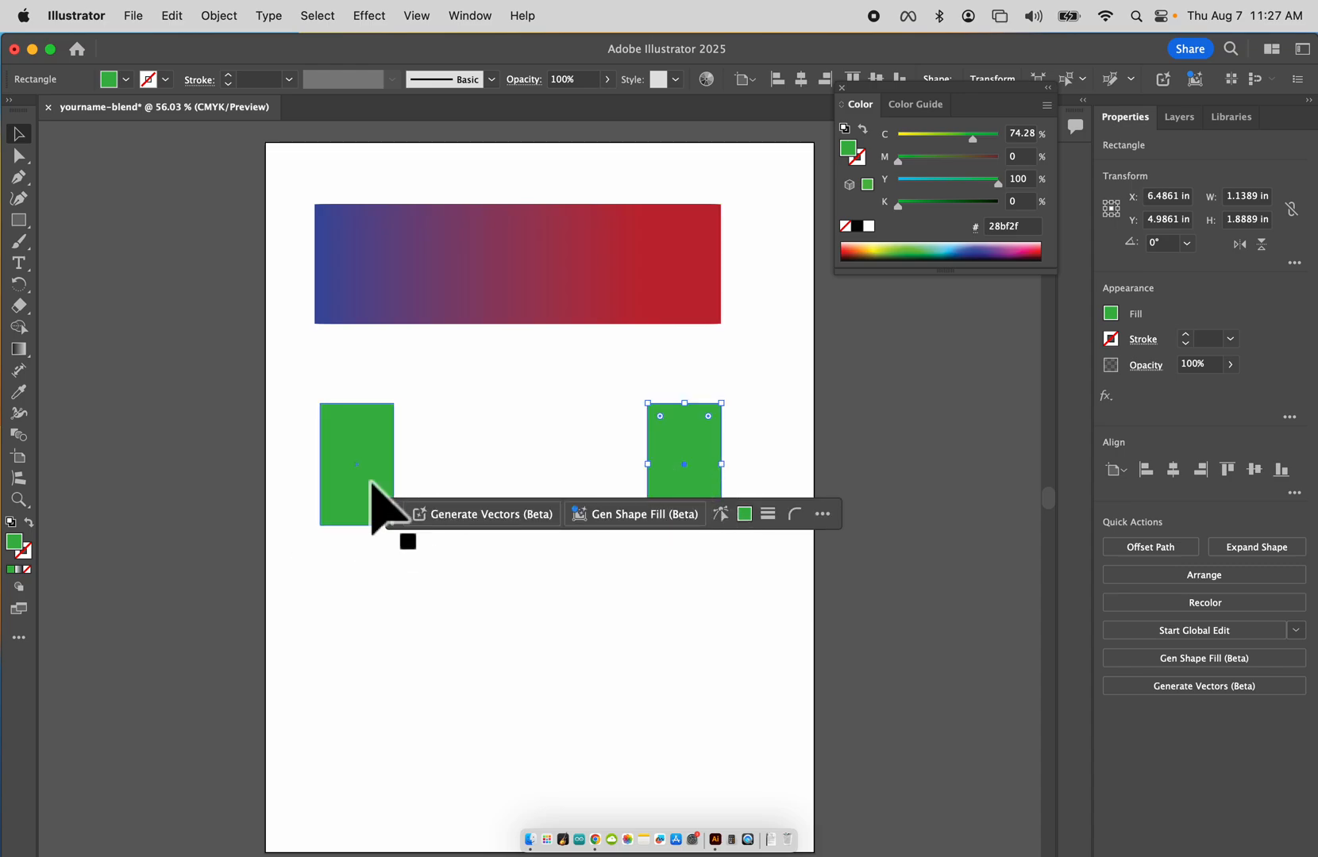
{"action": "double_click", "coordinate": [14, 544]}
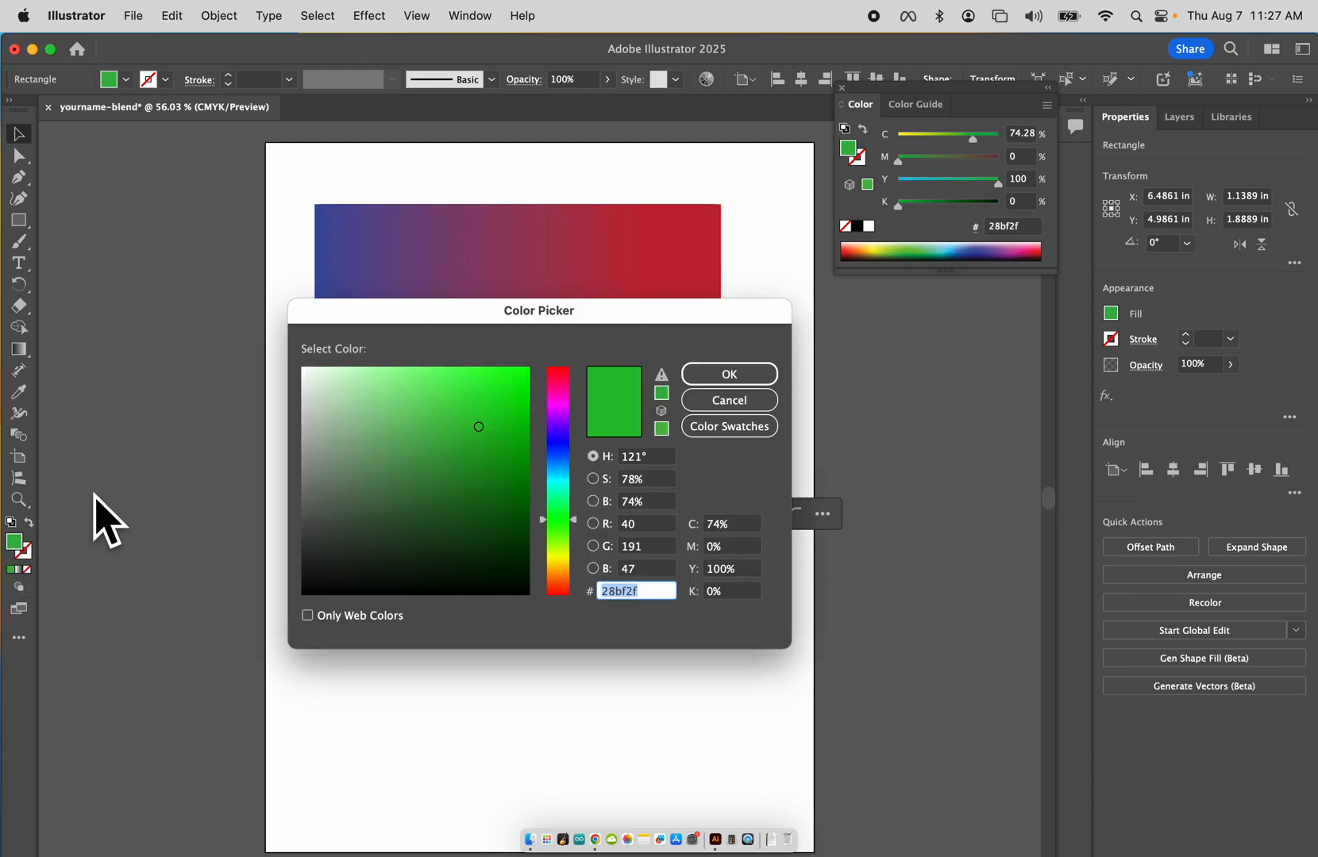
{"action": "left_click", "coordinate": [560, 563]}
{"action": "left_click_drag", "start_coordinate": [486, 429], "coordinate": [520, 393]}
{"action": "left_click", "coordinate": [559, 571]}
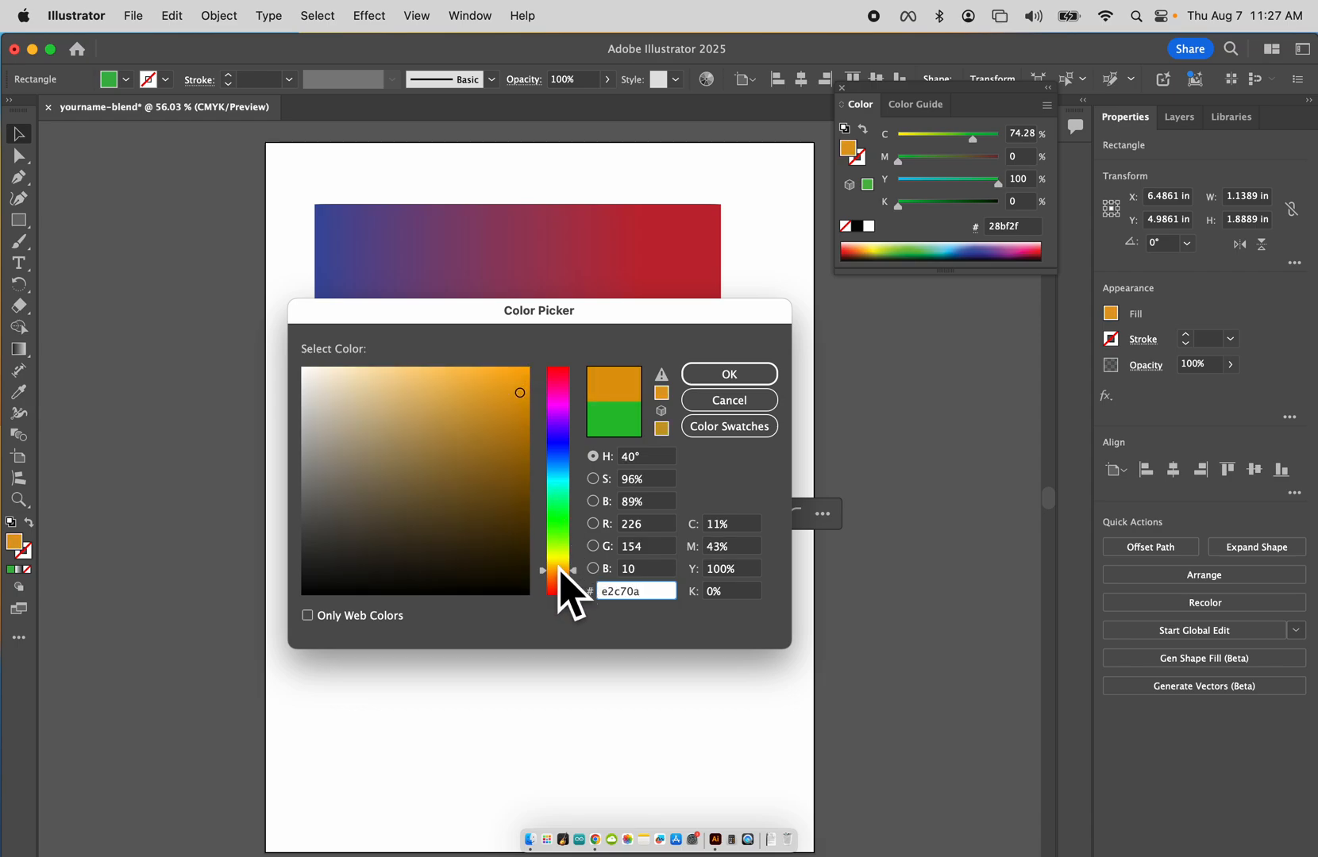
{"action": "left_click", "coordinate": [750, 374]}
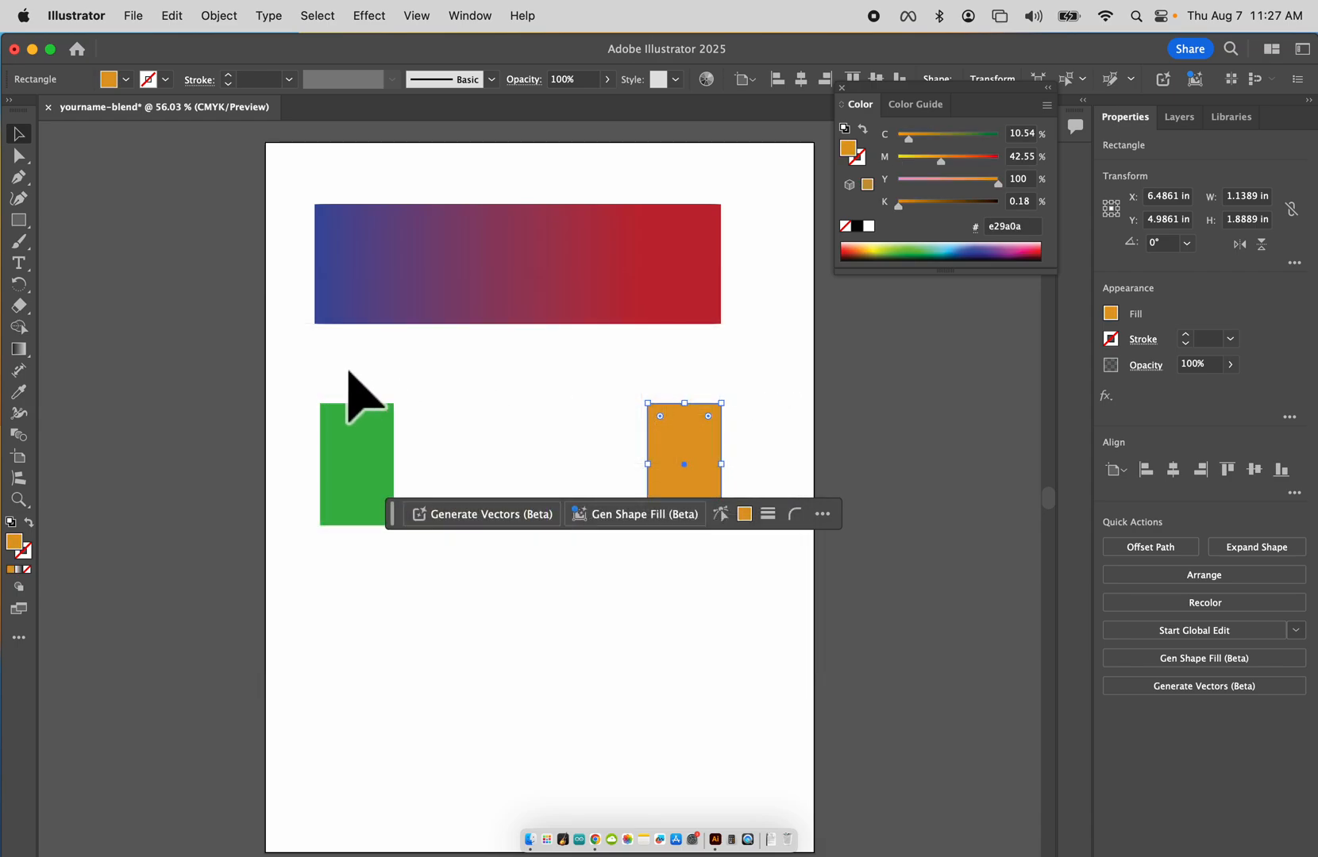
Select the green and orange rectangles and set their blend spacing to Specified Steps with 3 steps
{"action": "left_click_drag", "start_coordinate": [319, 361], "coordinate": [750, 560]}
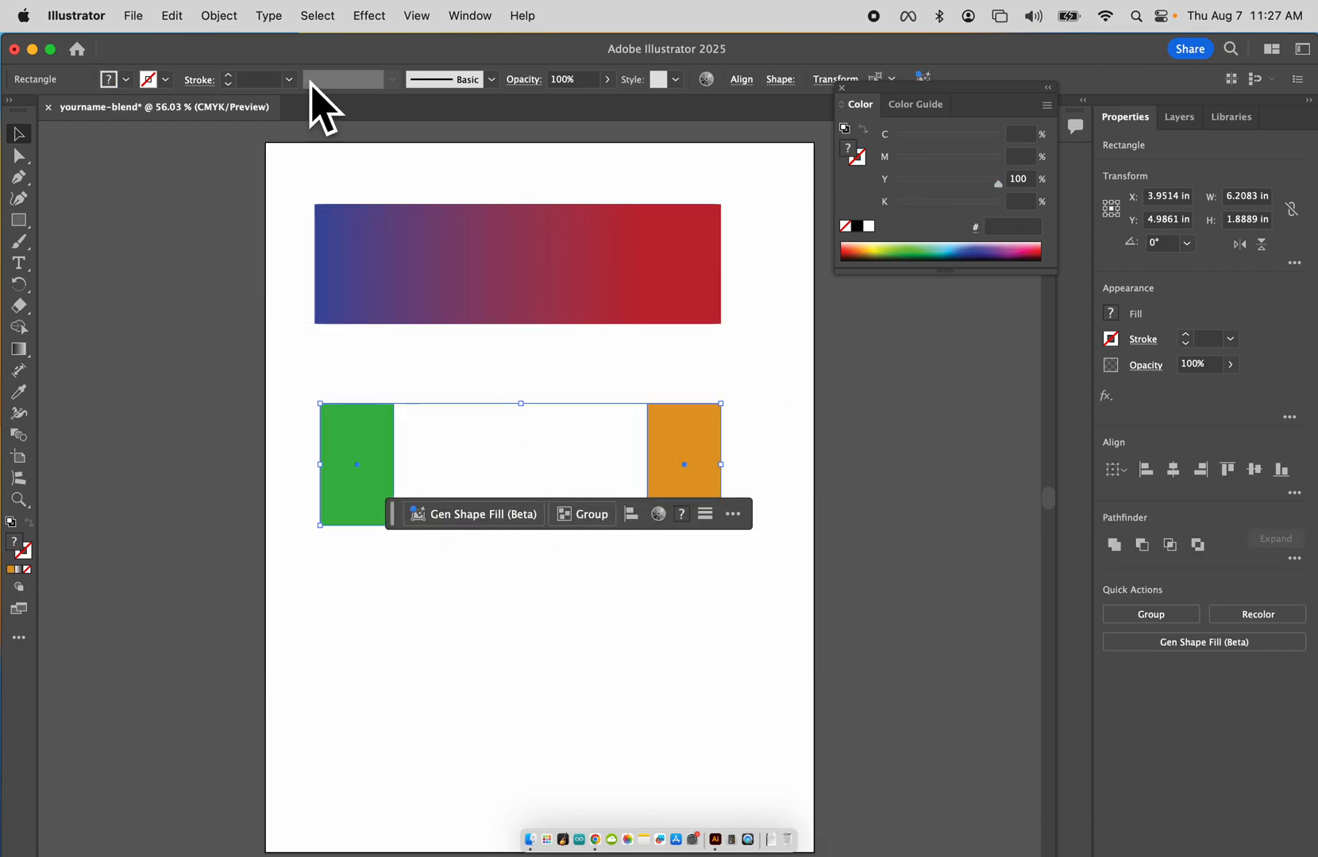
{"action": "left_click", "coordinate": [219, 16]}
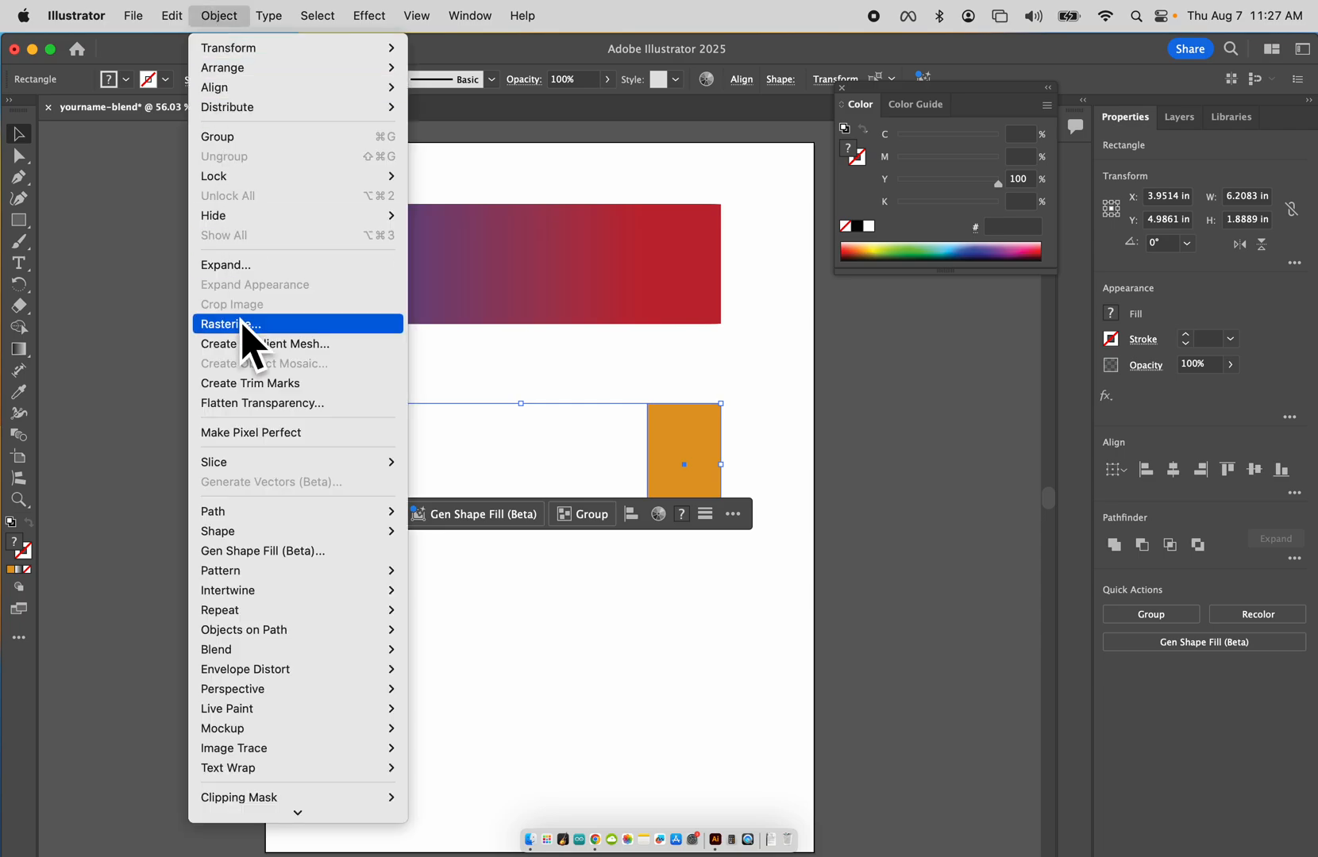
{"action": "mouse_move", "coordinate": [296, 648]}
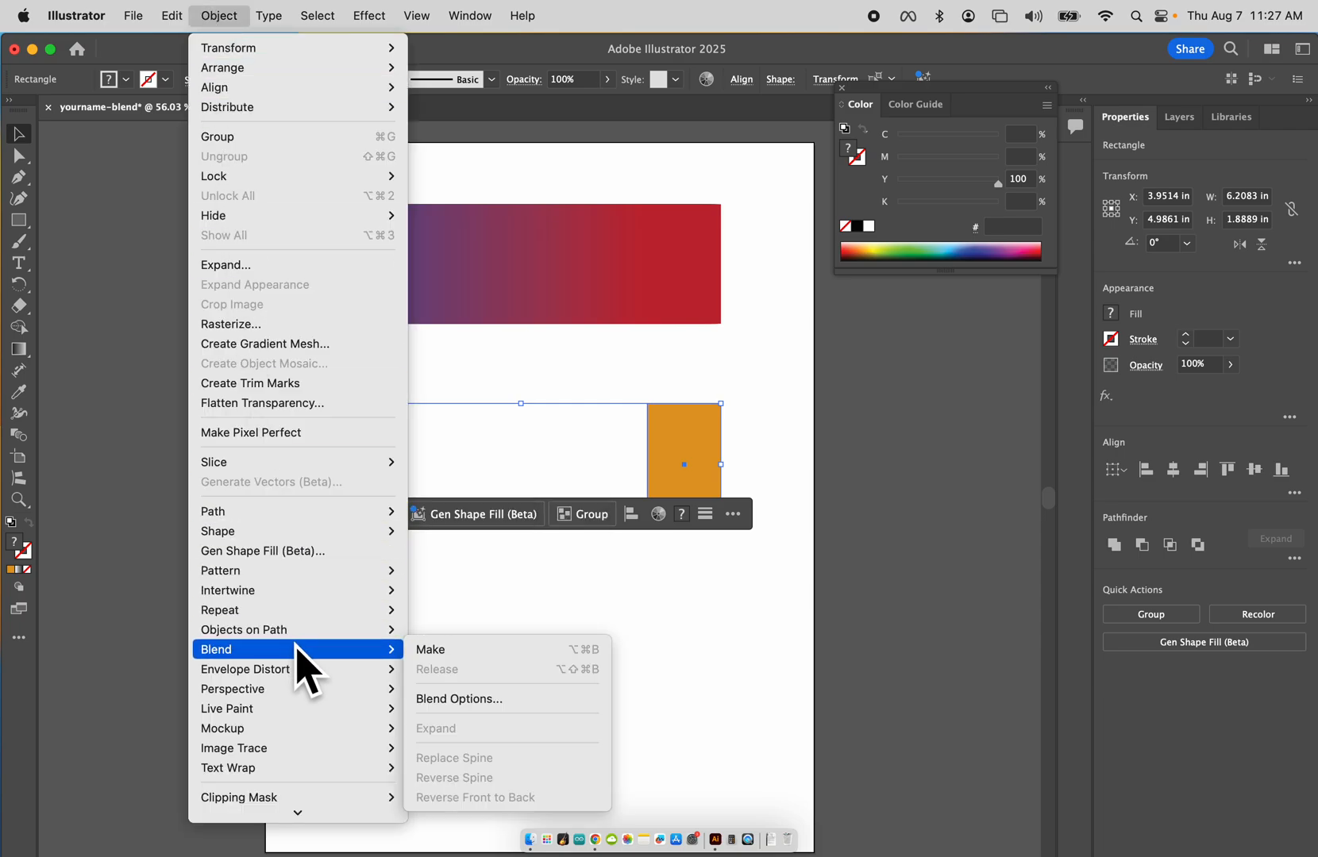
{"action": "left_click", "coordinate": [511, 699]}
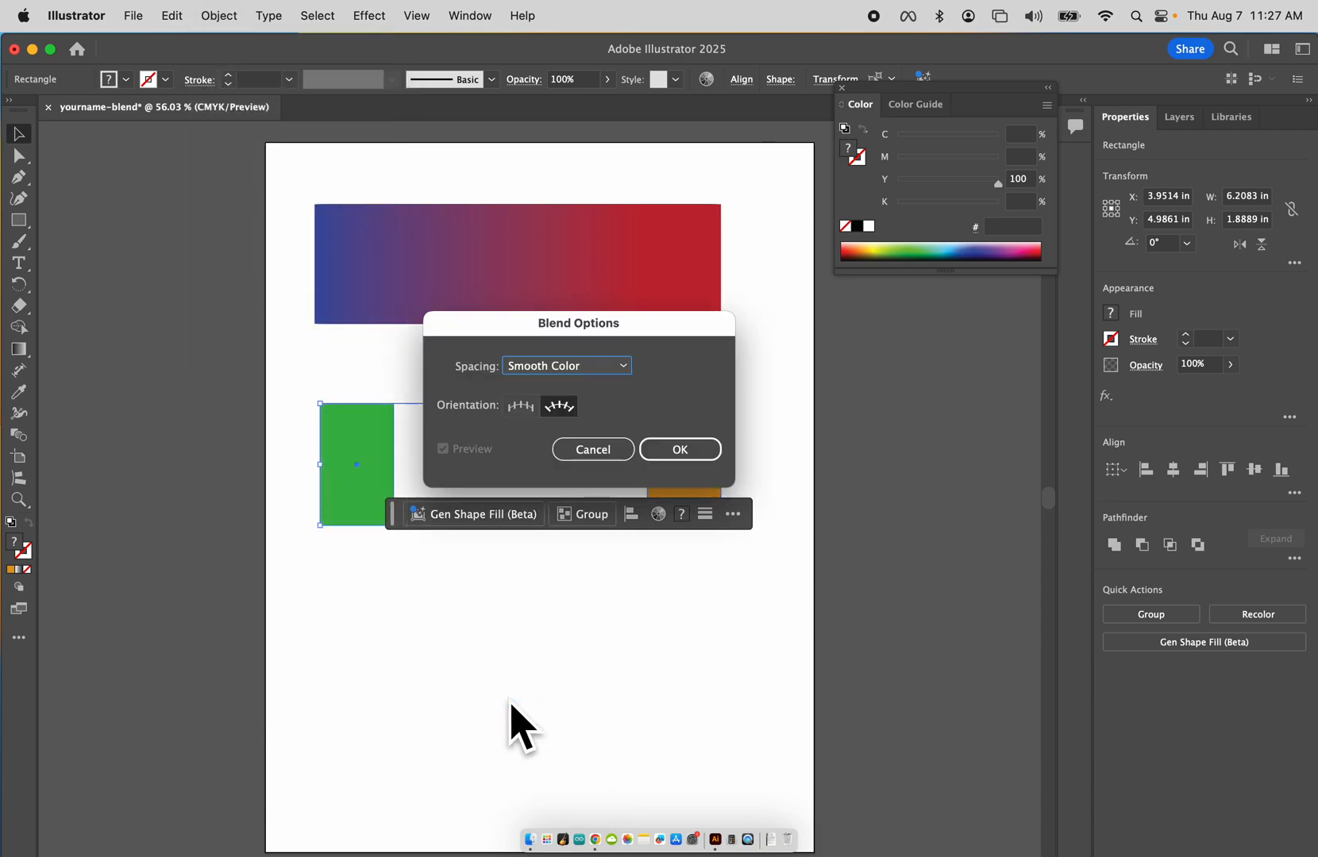
{"action": "left_click", "coordinate": [580, 366]}
{"action": "left_click", "coordinate": [608, 407]}
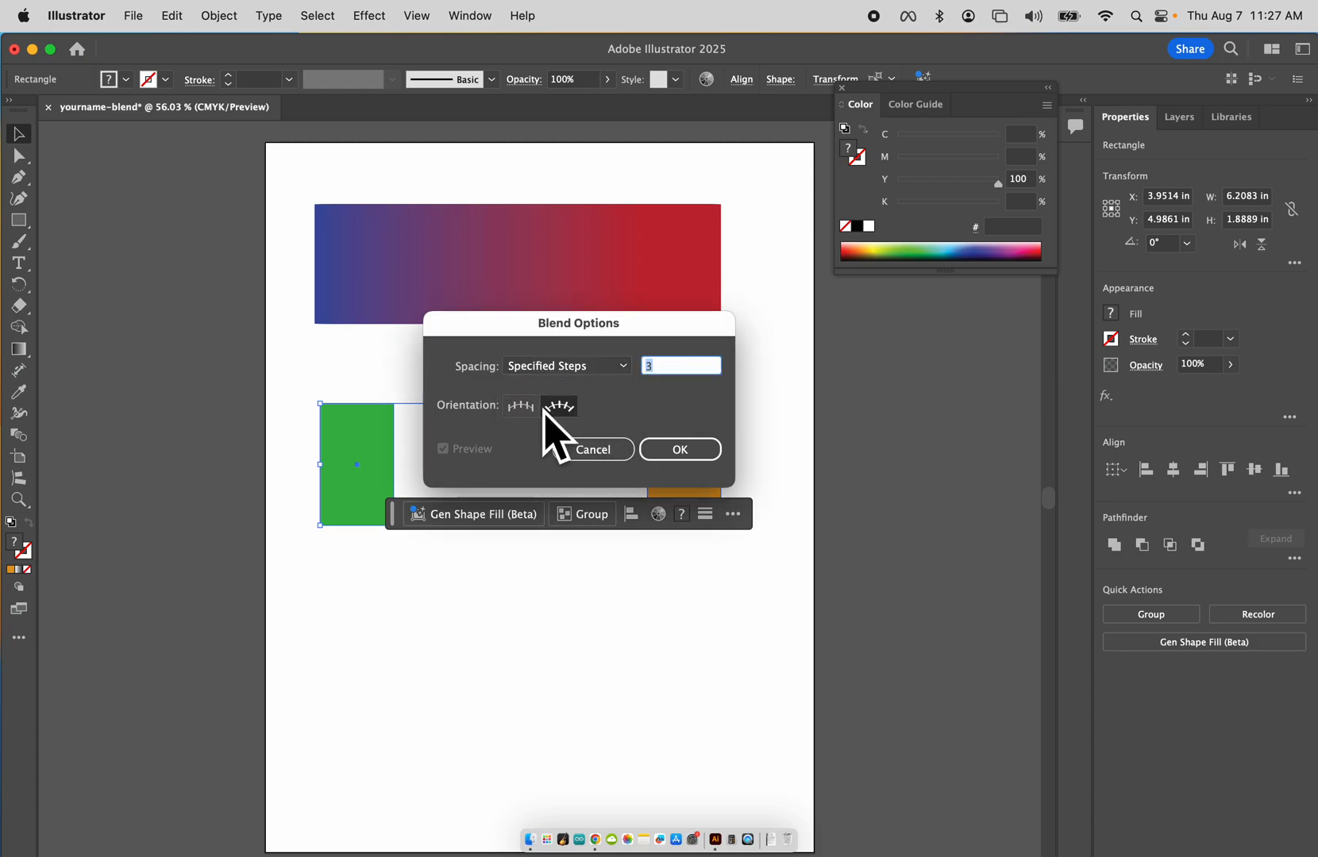
{"action": "left_click", "coordinate": [696, 450]}
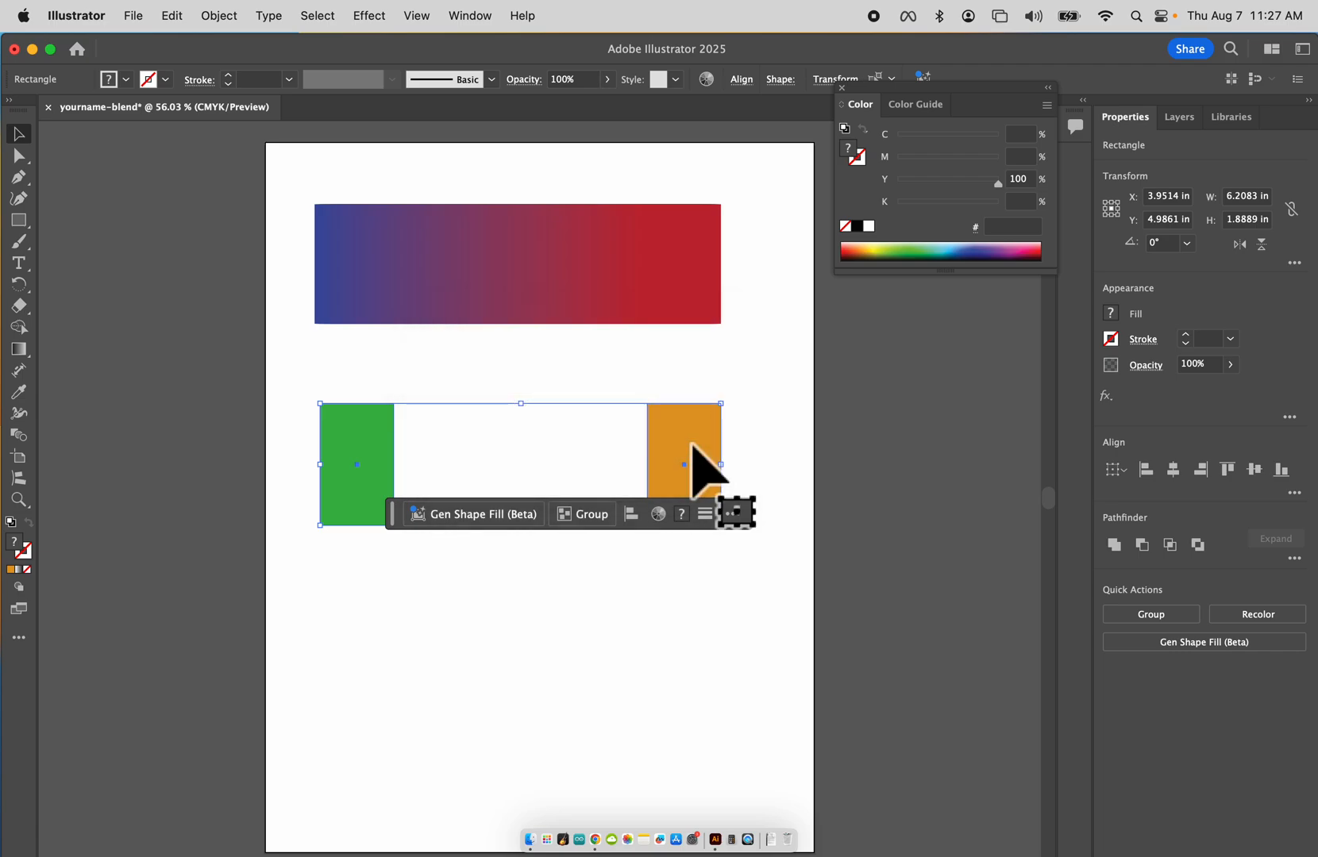
Make the blend between the green and orange rectangles, then clear the selection
{"action": "left_click", "coordinate": [222, 17]}
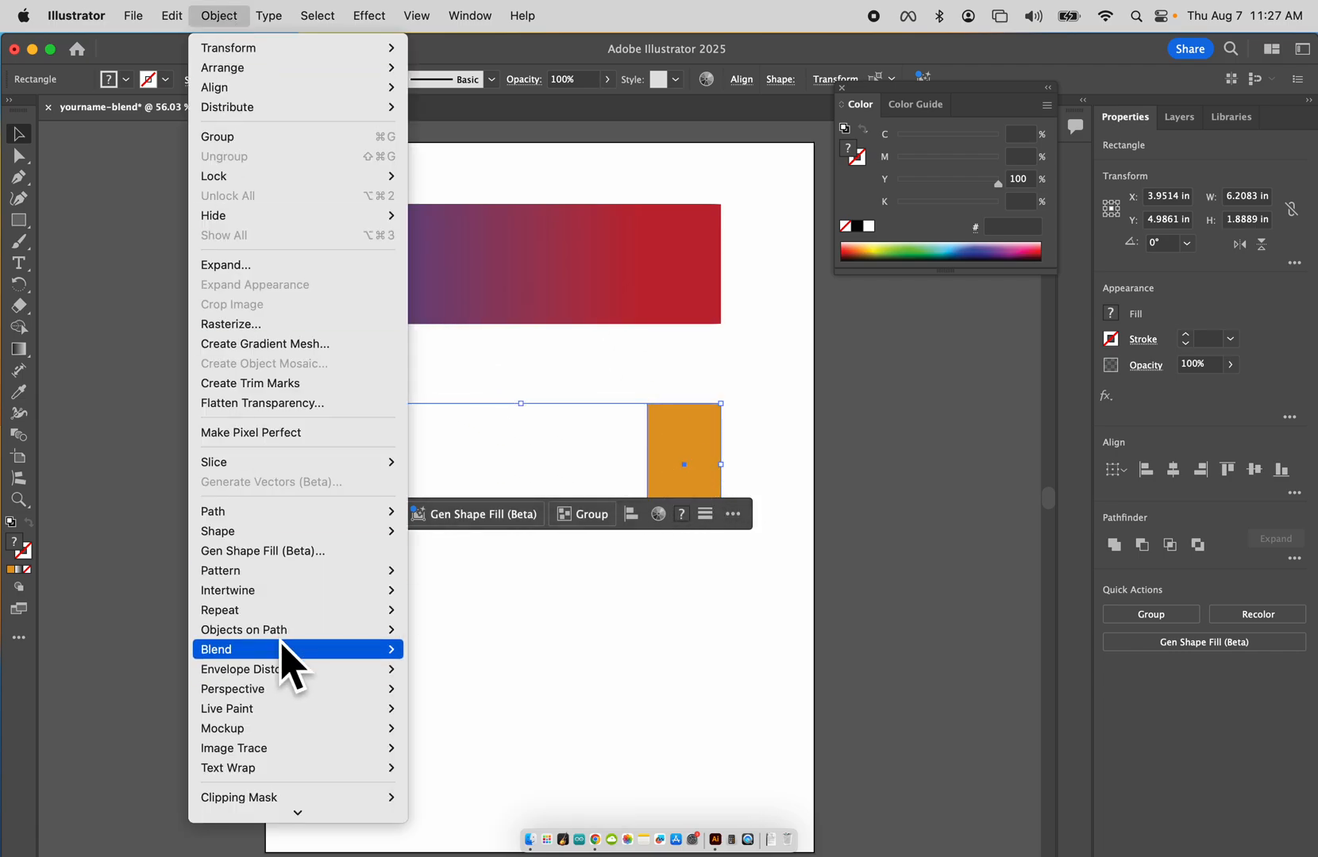
{"action": "mouse_move", "coordinate": [294, 653]}
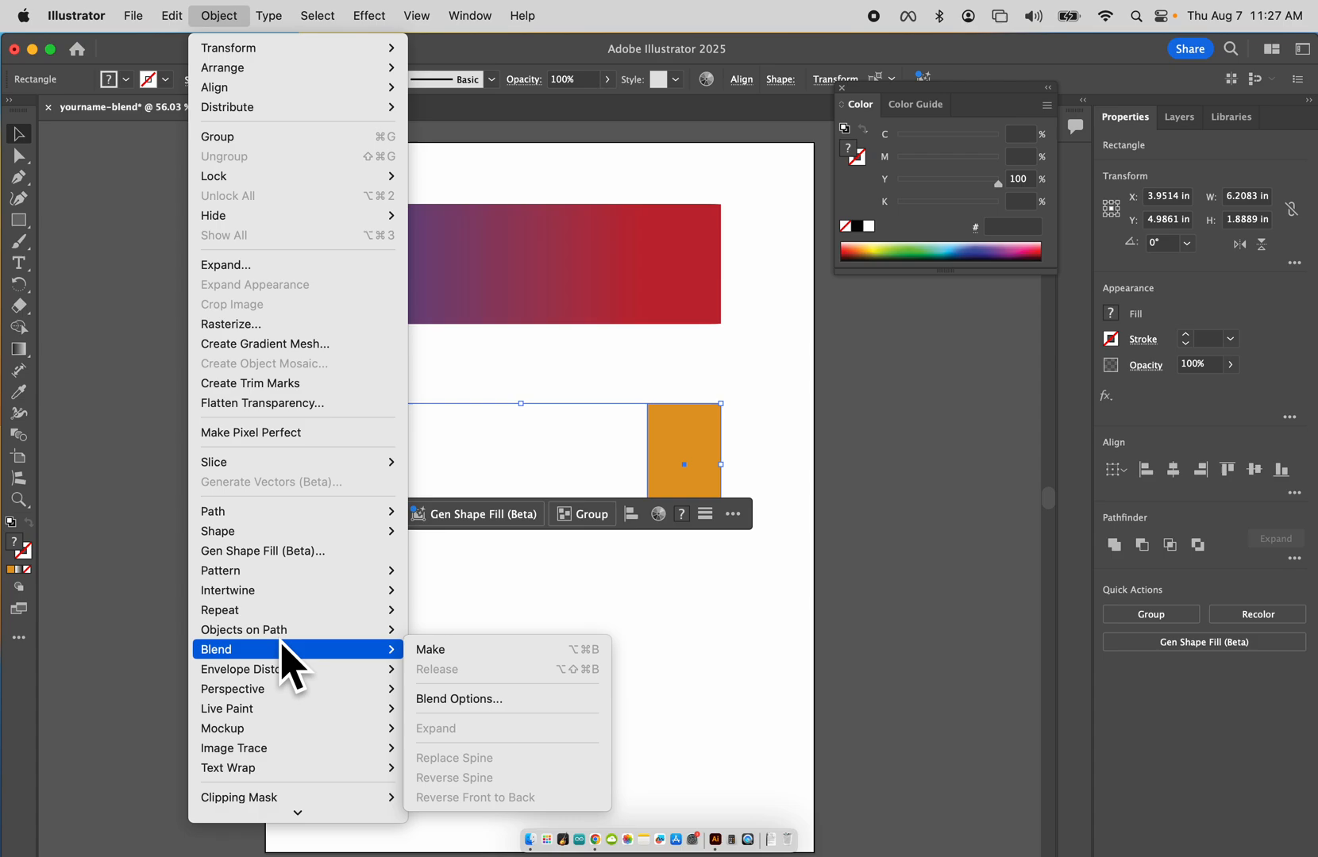
{"action": "left_click", "coordinate": [502, 652]}
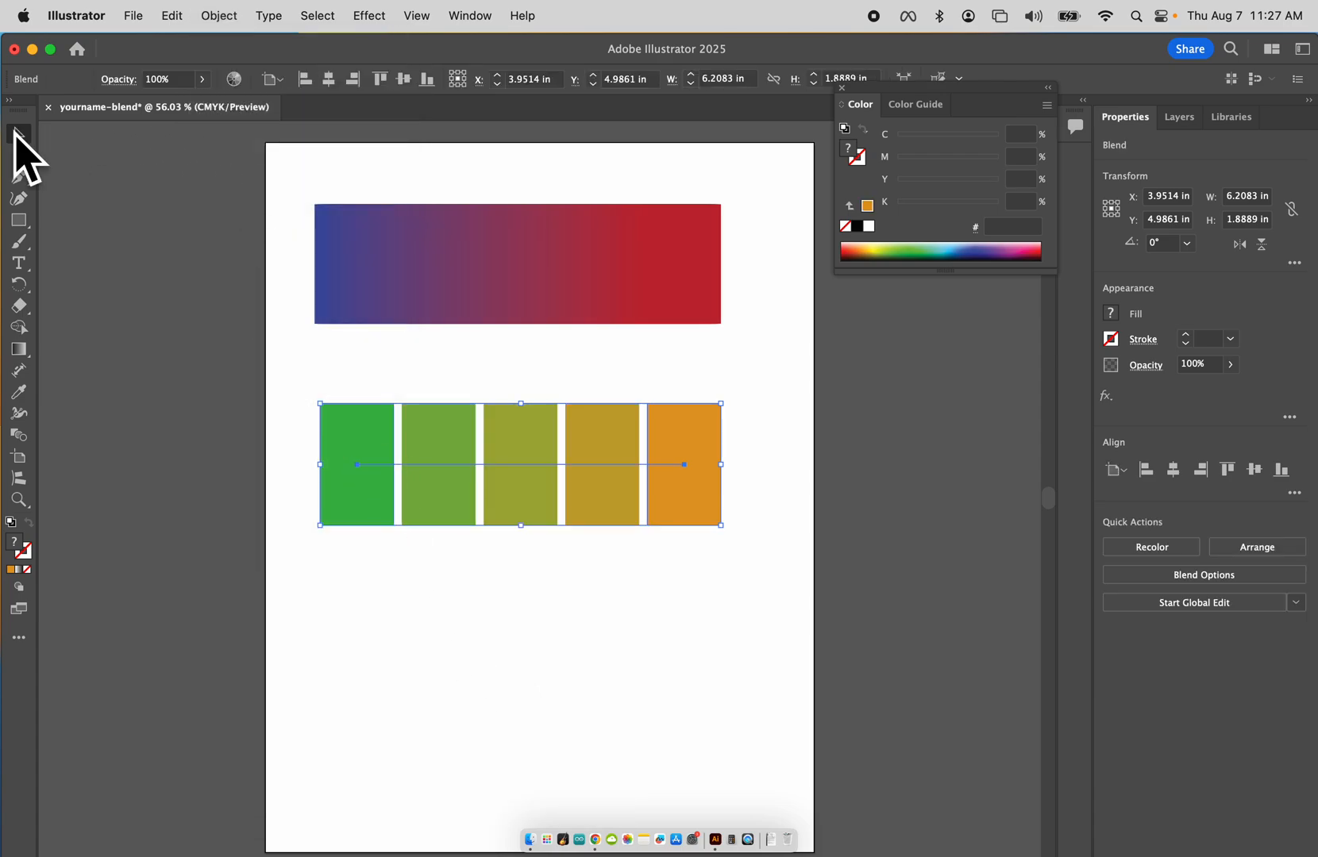
{"action": "left_click", "coordinate": [593, 640]}
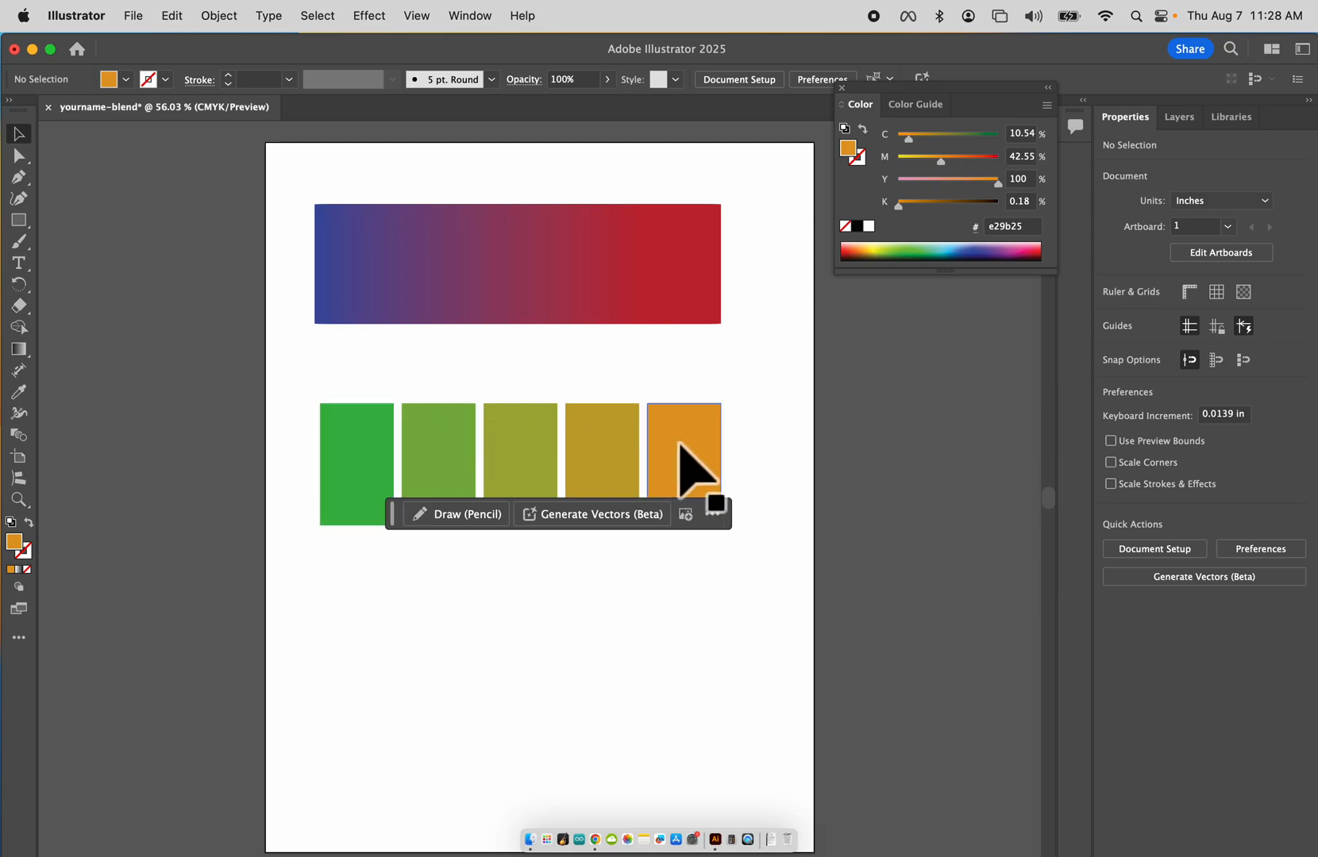
Draw a rectangle about 1.6 by 1.93 in below the stepped blend's green end and fill it with turquoise, #27e0db
{"action": "left_click", "coordinate": [18, 221]}
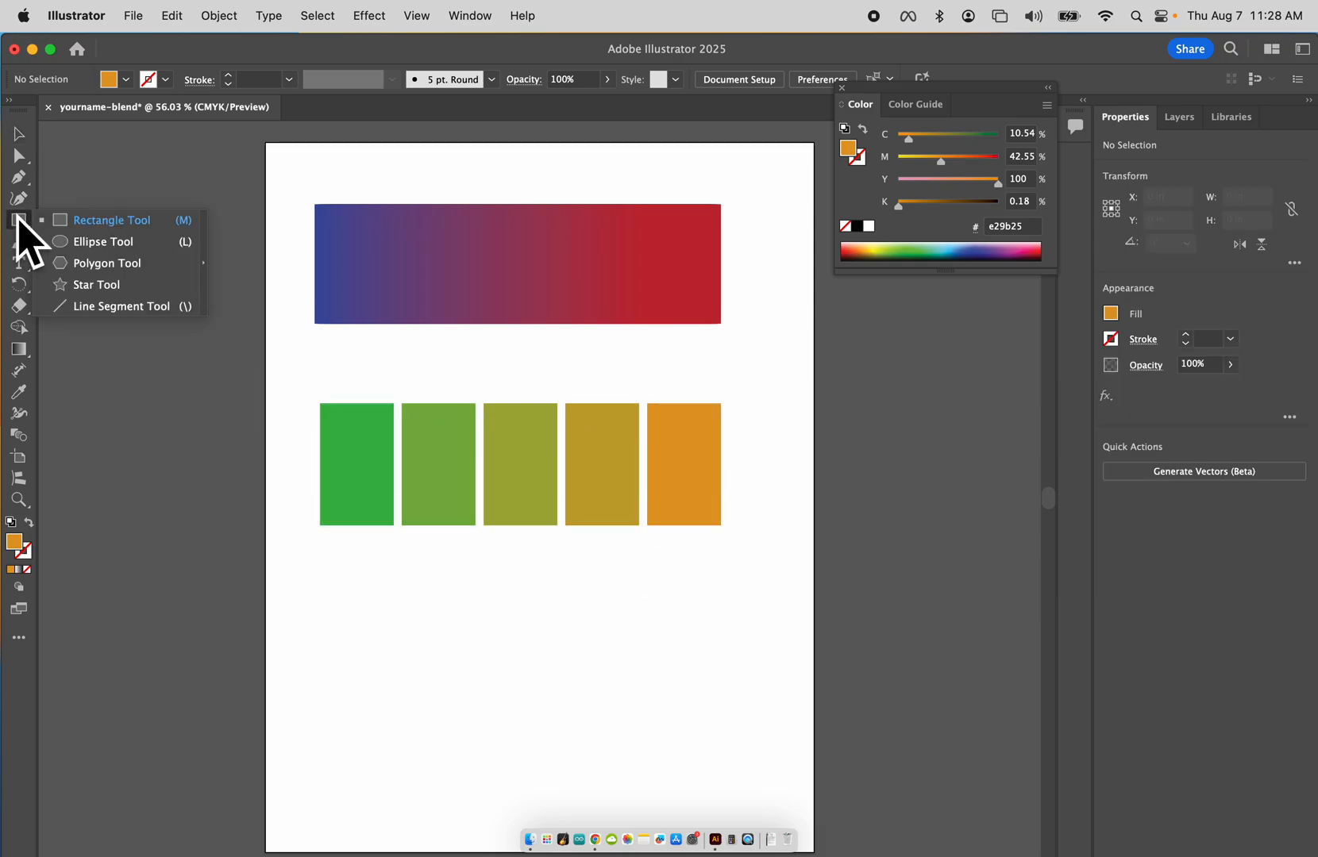
{"action": "left_click", "coordinate": [112, 224]}
{"action": "left_click_drag", "start_coordinate": [321, 610], "coordinate": [423, 733]}
{"action": "double_click", "coordinate": [16, 546]}
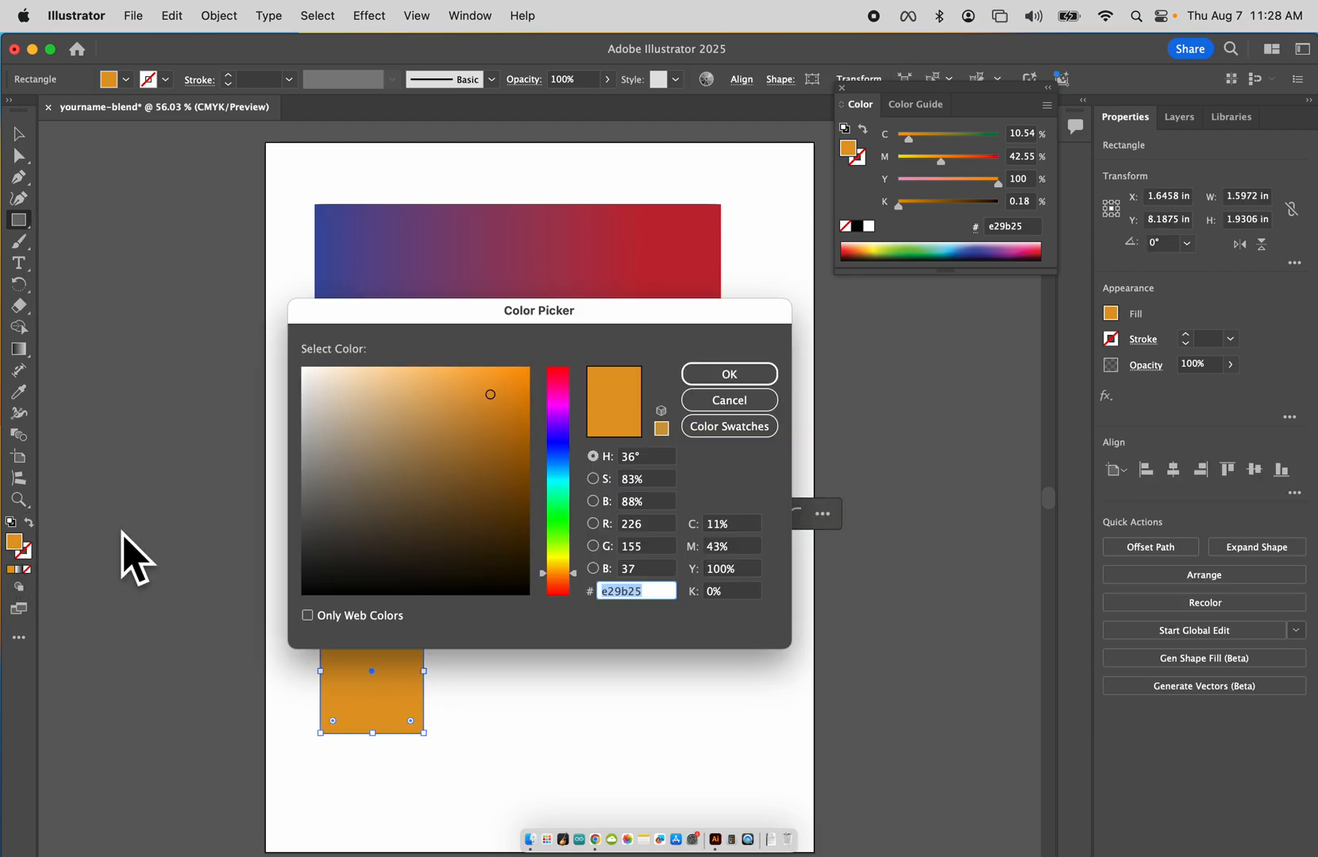
{"action": "left_click_drag", "start_coordinate": [559, 544], "coordinate": [560, 484]}
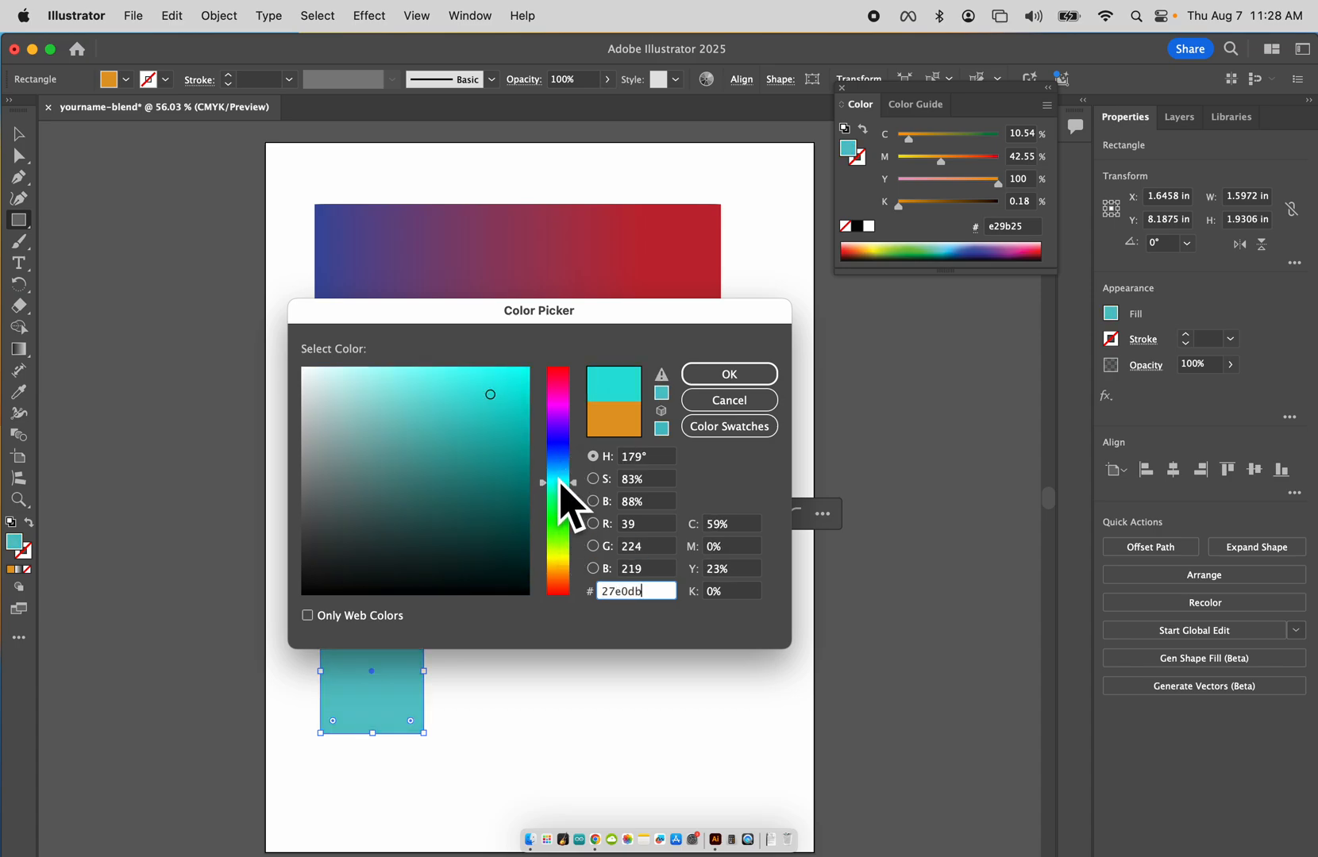
{"action": "left_click", "coordinate": [737, 376]}
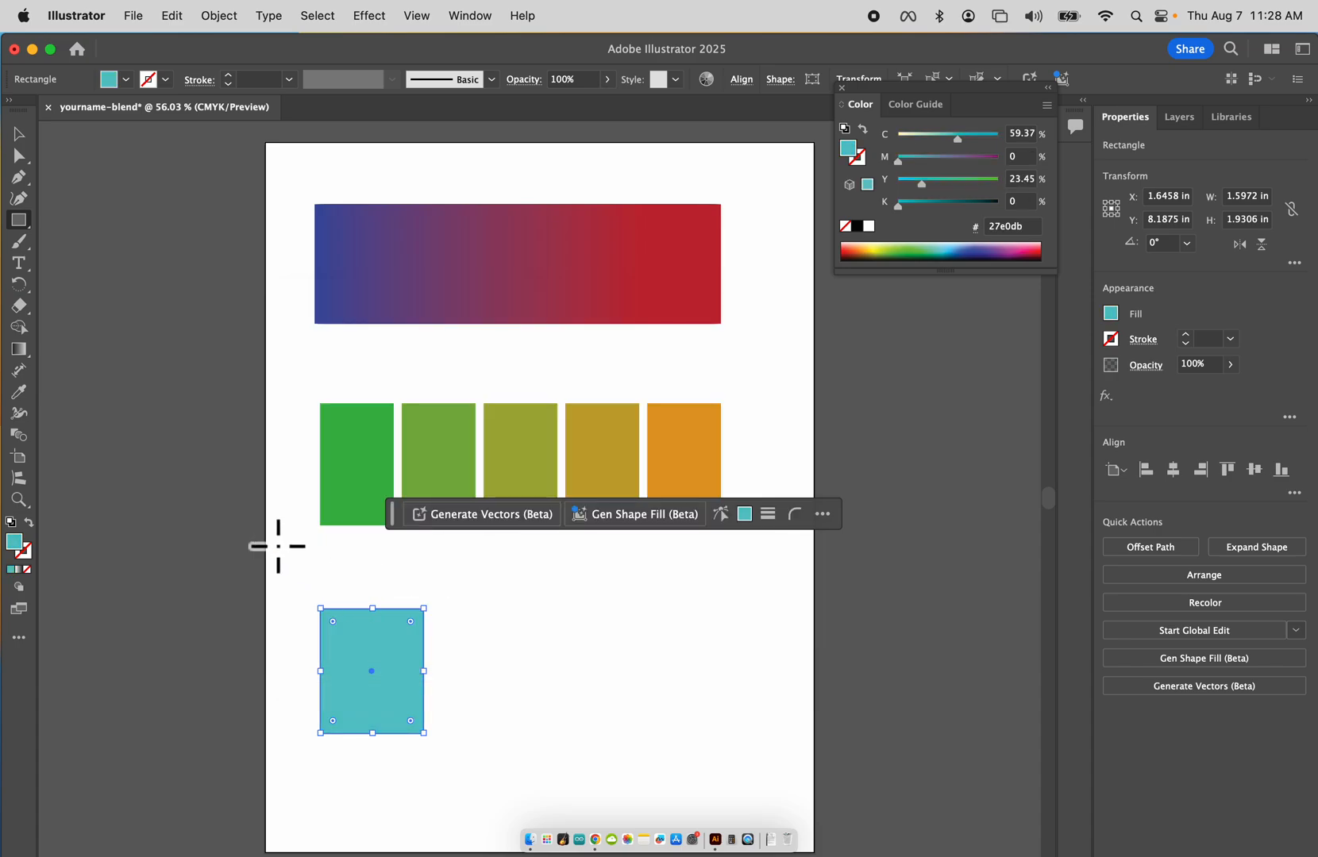
Draw an ellipse about 1.24 by 1.86 in level with the turquoise rectangle, below the orange end, and fill it with yellow, #f2f200
{"action": "left_click_drag", "start_coordinate": [22, 222], "coordinate": [97, 242]}
{"action": "left_click_drag", "start_coordinate": [661, 615], "coordinate": [741, 733]}
{"action": "double_click", "coordinate": [15, 543]}
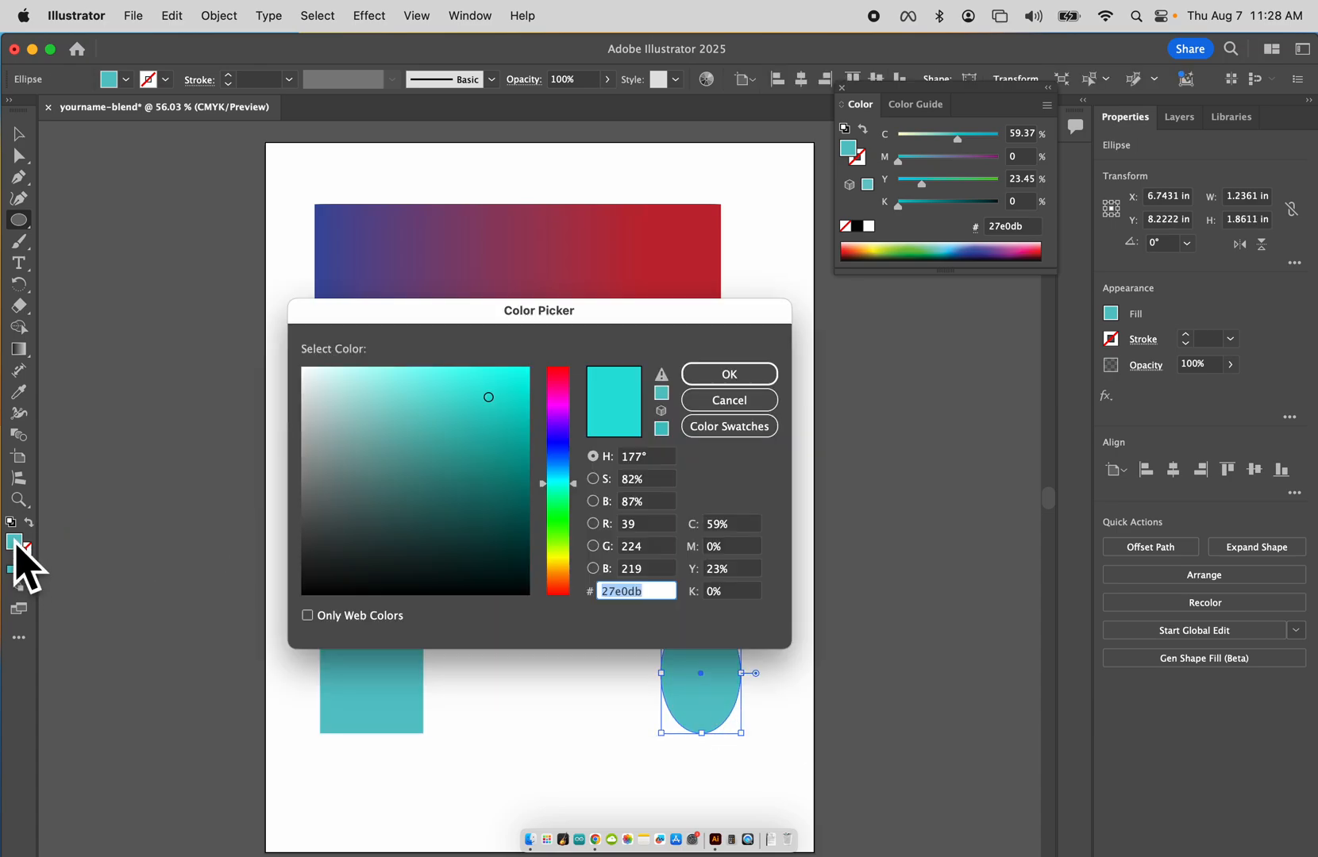
{"action": "left_click", "coordinate": [557, 554]}
{"action": "left_click_drag", "start_coordinate": [500, 397], "coordinate": [528, 379]}
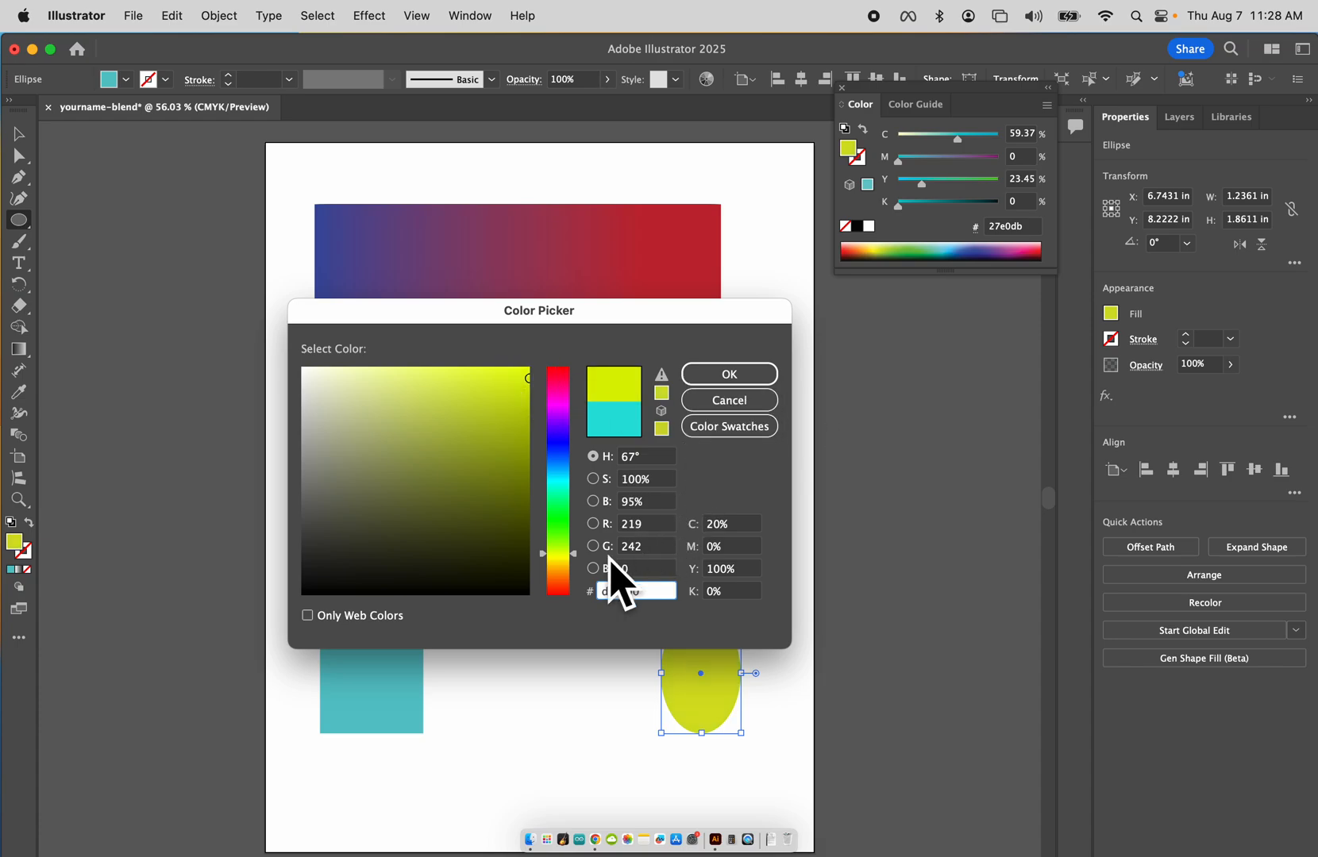
{"action": "left_click_drag", "start_coordinate": [572, 554], "coordinate": [572, 557]}
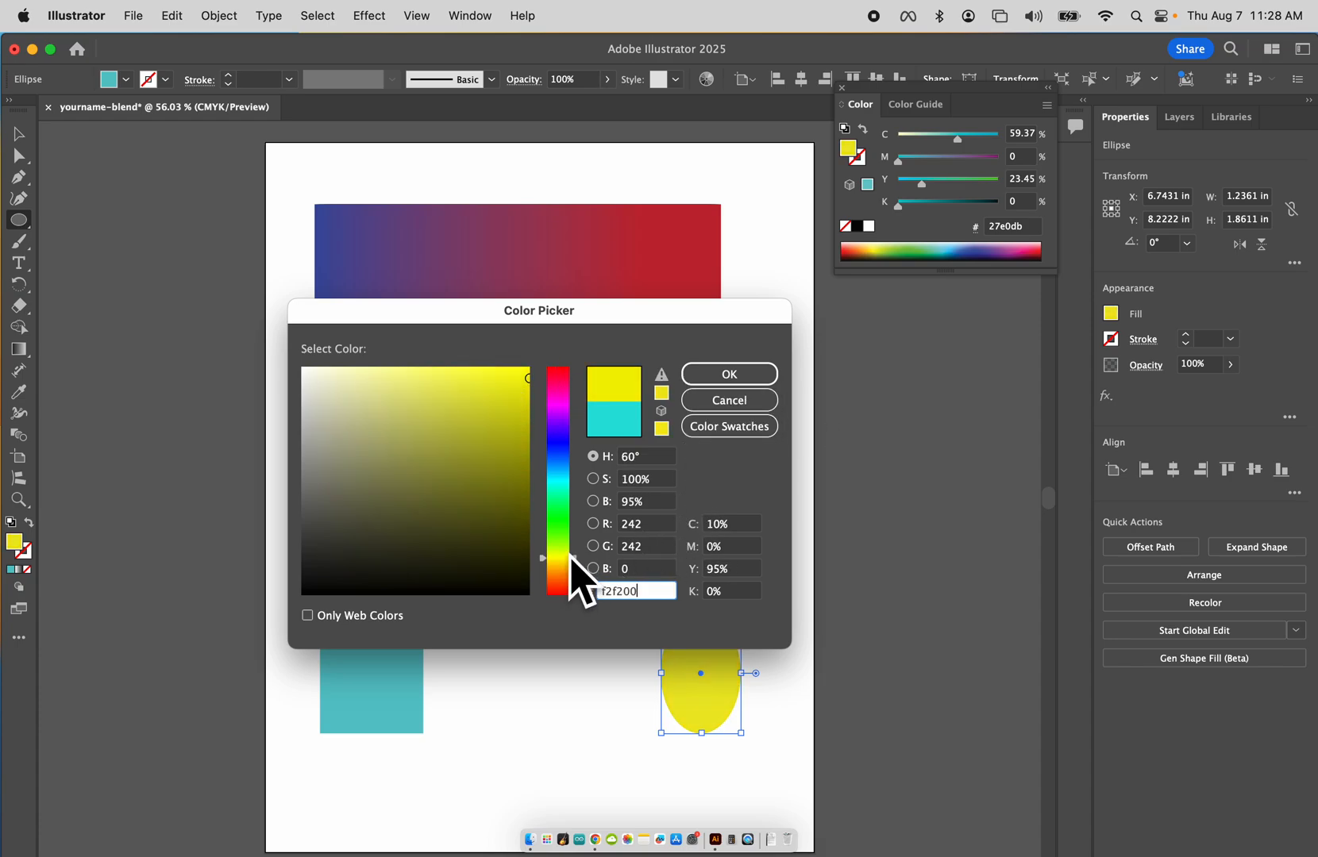
{"action": "left_click", "coordinate": [754, 376]}
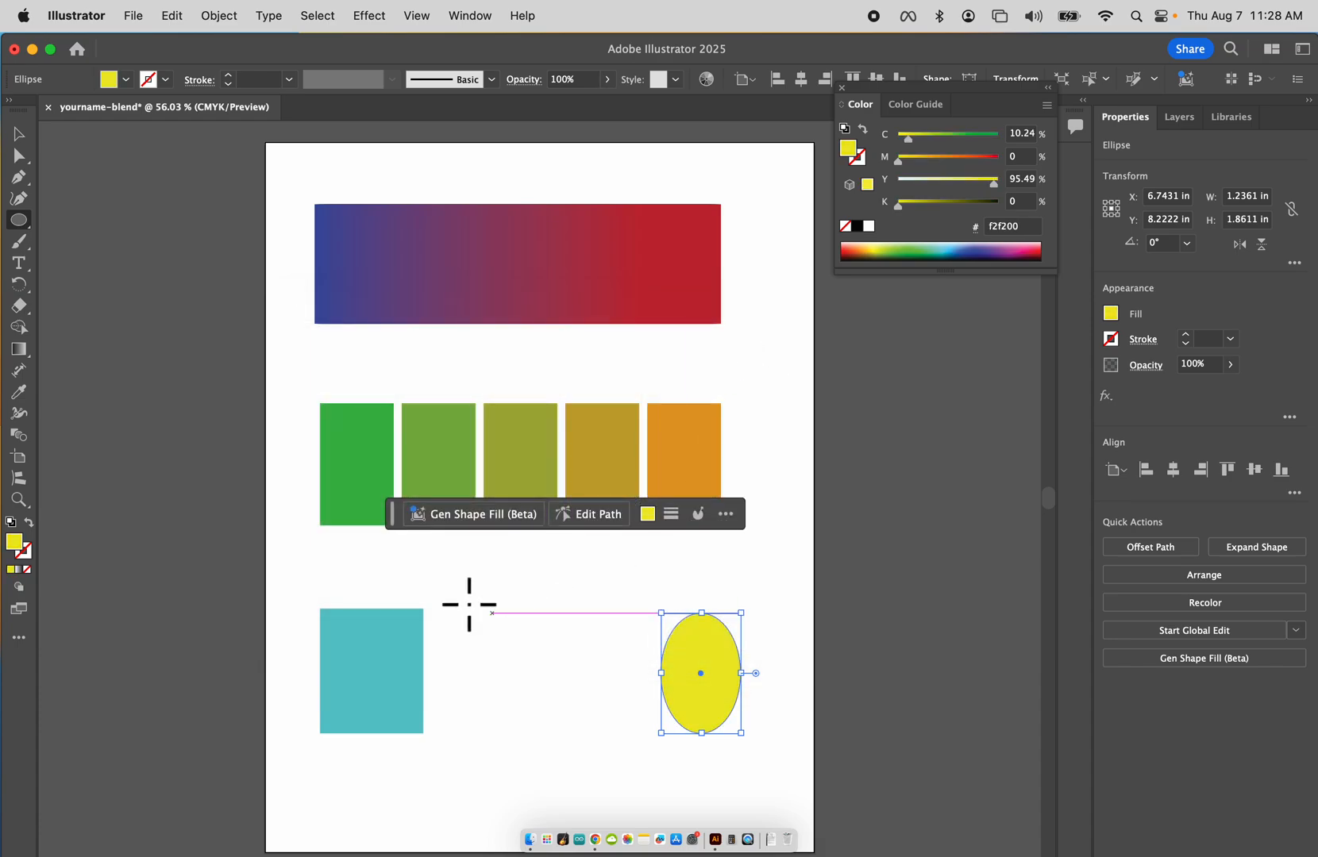
Select the turquoise rectangle and the yellow ellipse together
{"action": "left_click", "coordinate": [18, 131]}
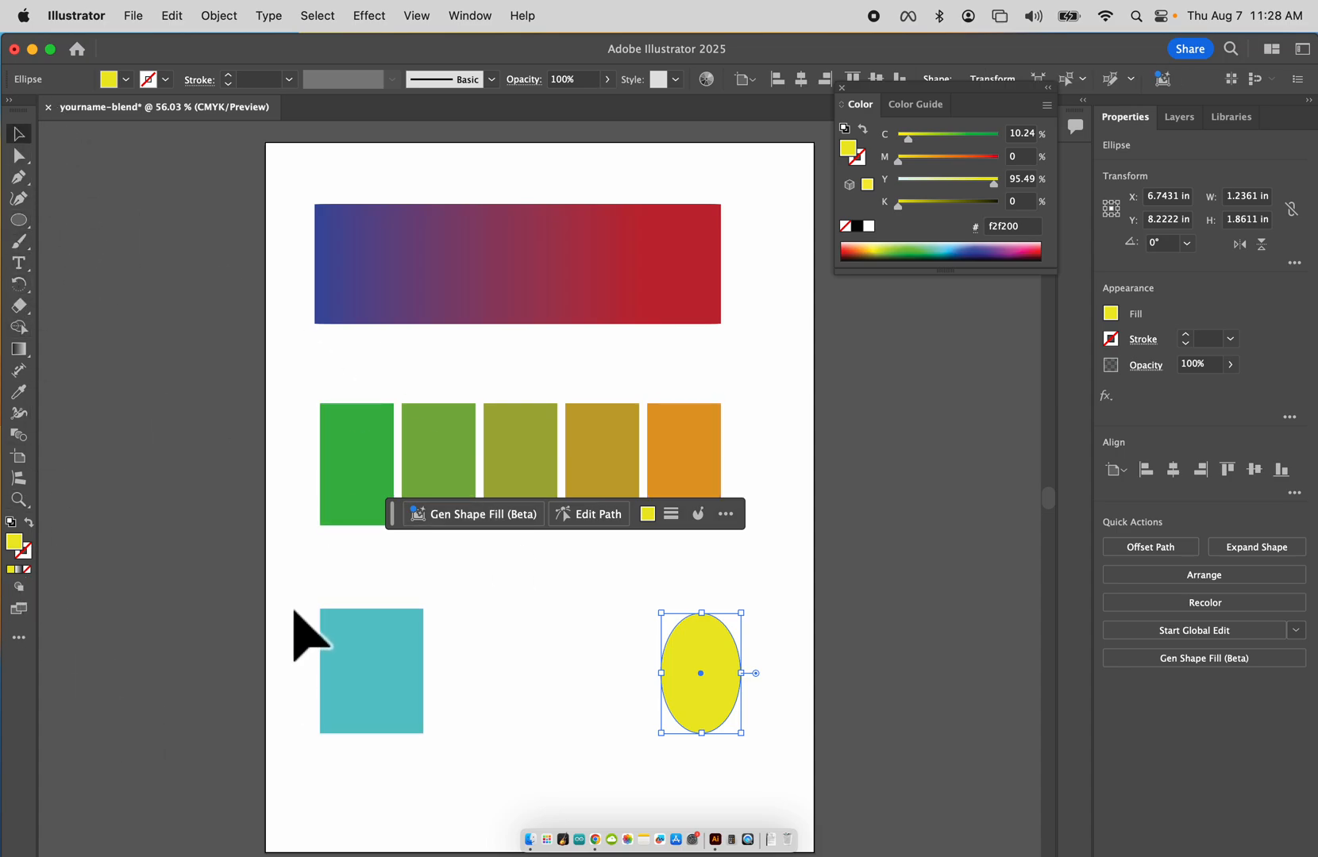
{"action": "left_click_drag", "start_coordinate": [294, 609], "coordinate": [750, 750]}
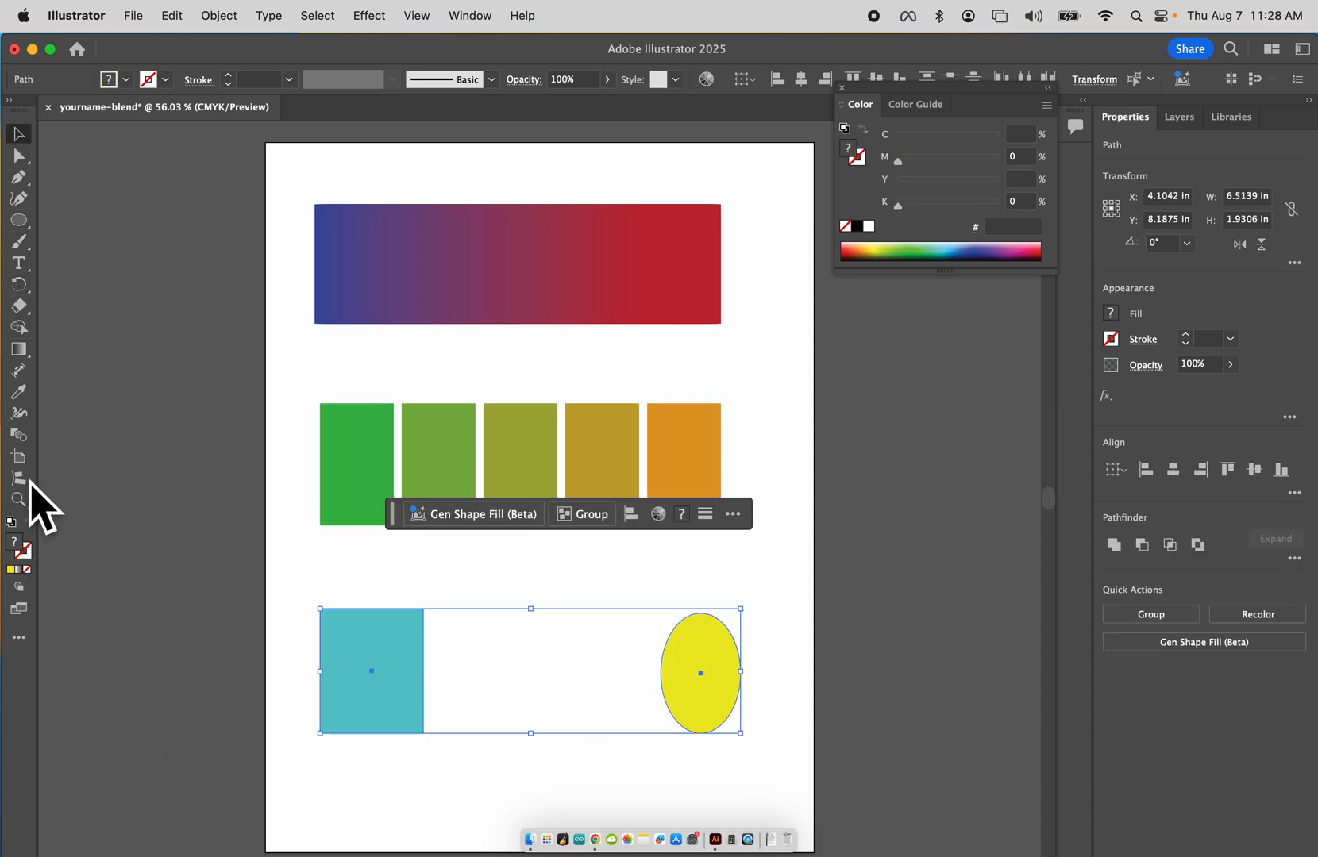
Try blending the turquoise rectangle and yellow ellipse with the Blend tool at the current spacing, then undo that blend
{"action": "left_click", "coordinate": [17, 435]}
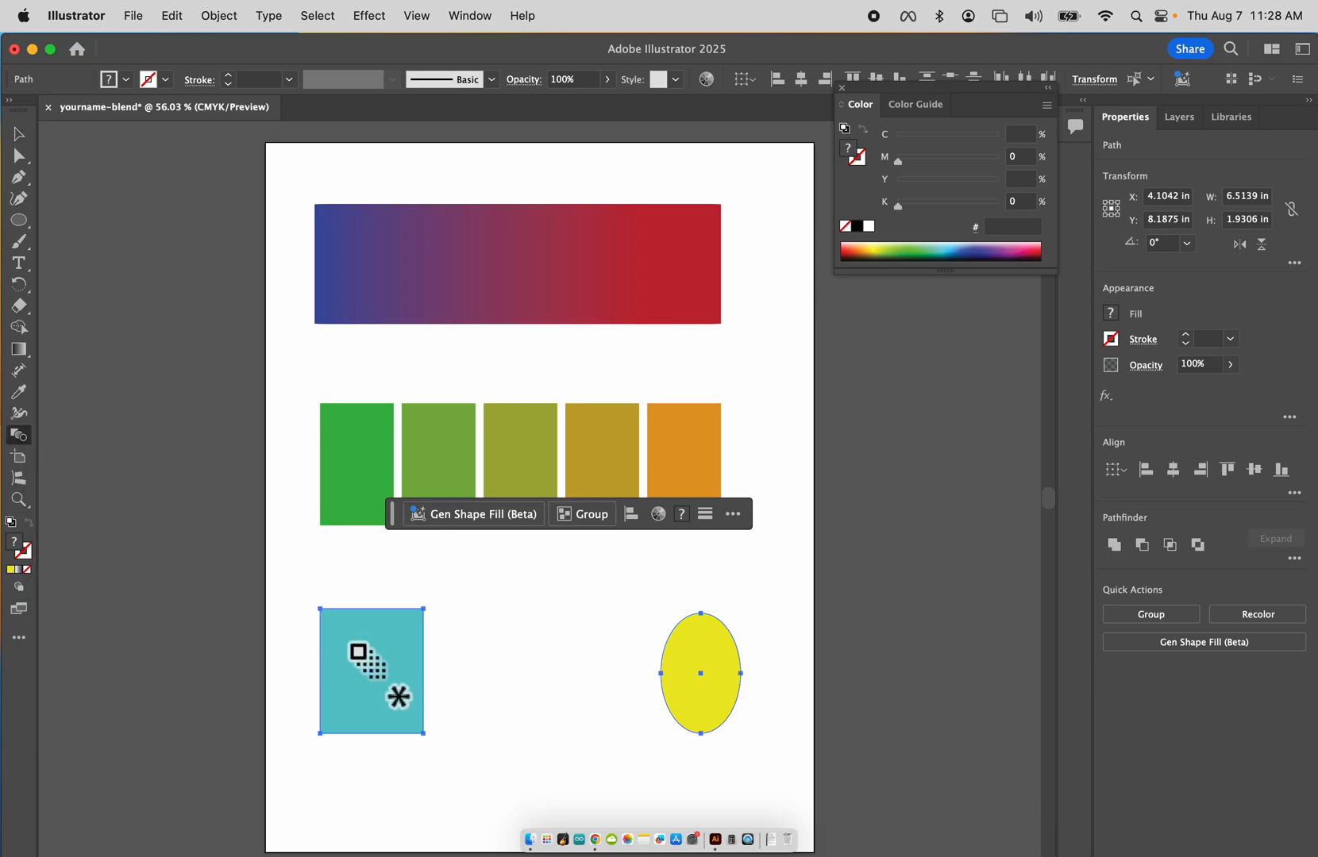
{"action": "left_click", "coordinate": [689, 685]}
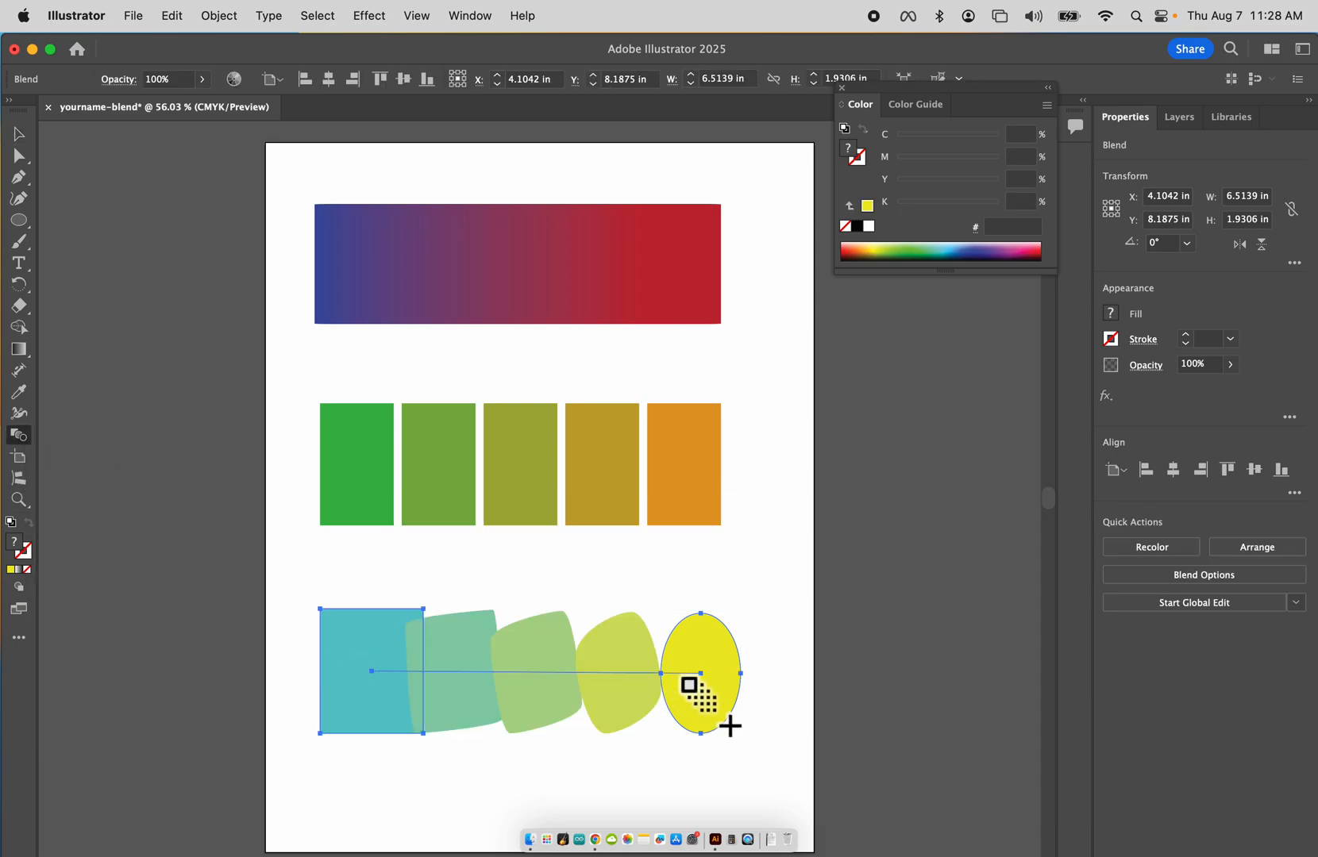
{"action": "left_click", "coordinate": [19, 134]}
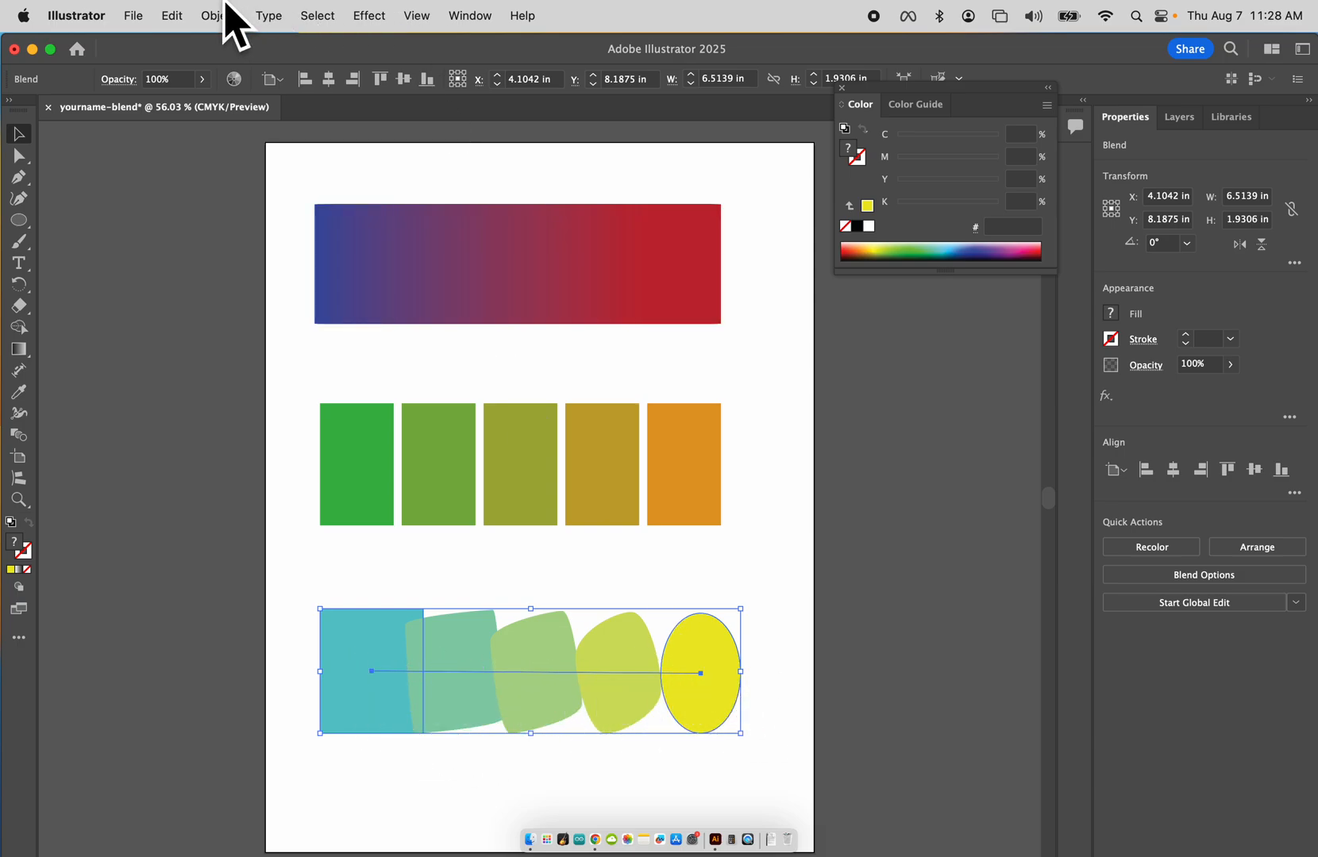
{"action": "key", "text": "super+z"}
Set the blend spacing to Smooth Color and blend the turquoise rectangle with the yellow ellipse using the Blend tool
{"action": "left_click", "coordinate": [213, 15]}
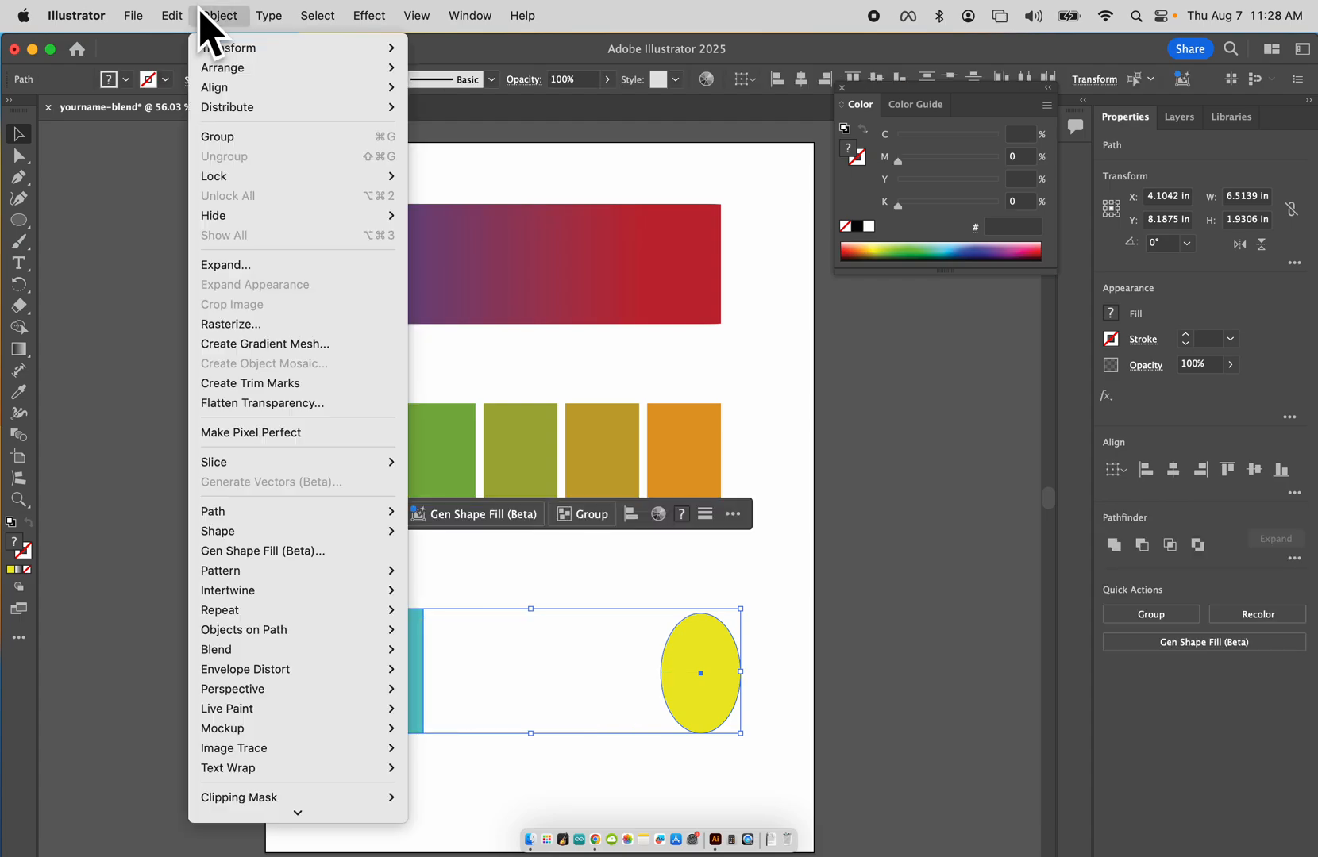
{"action": "mouse_move", "coordinate": [327, 653]}
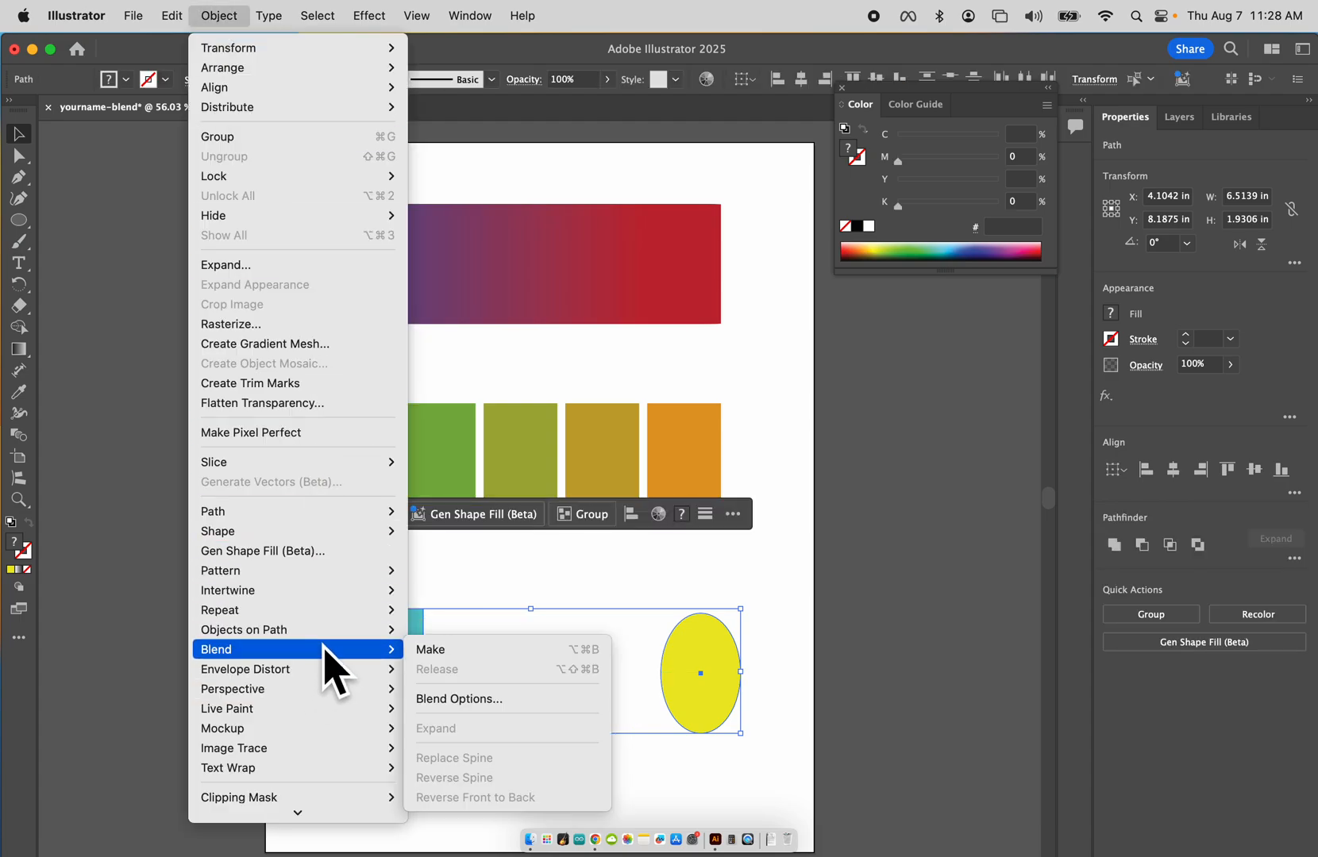
{"action": "left_click", "coordinate": [463, 695]}
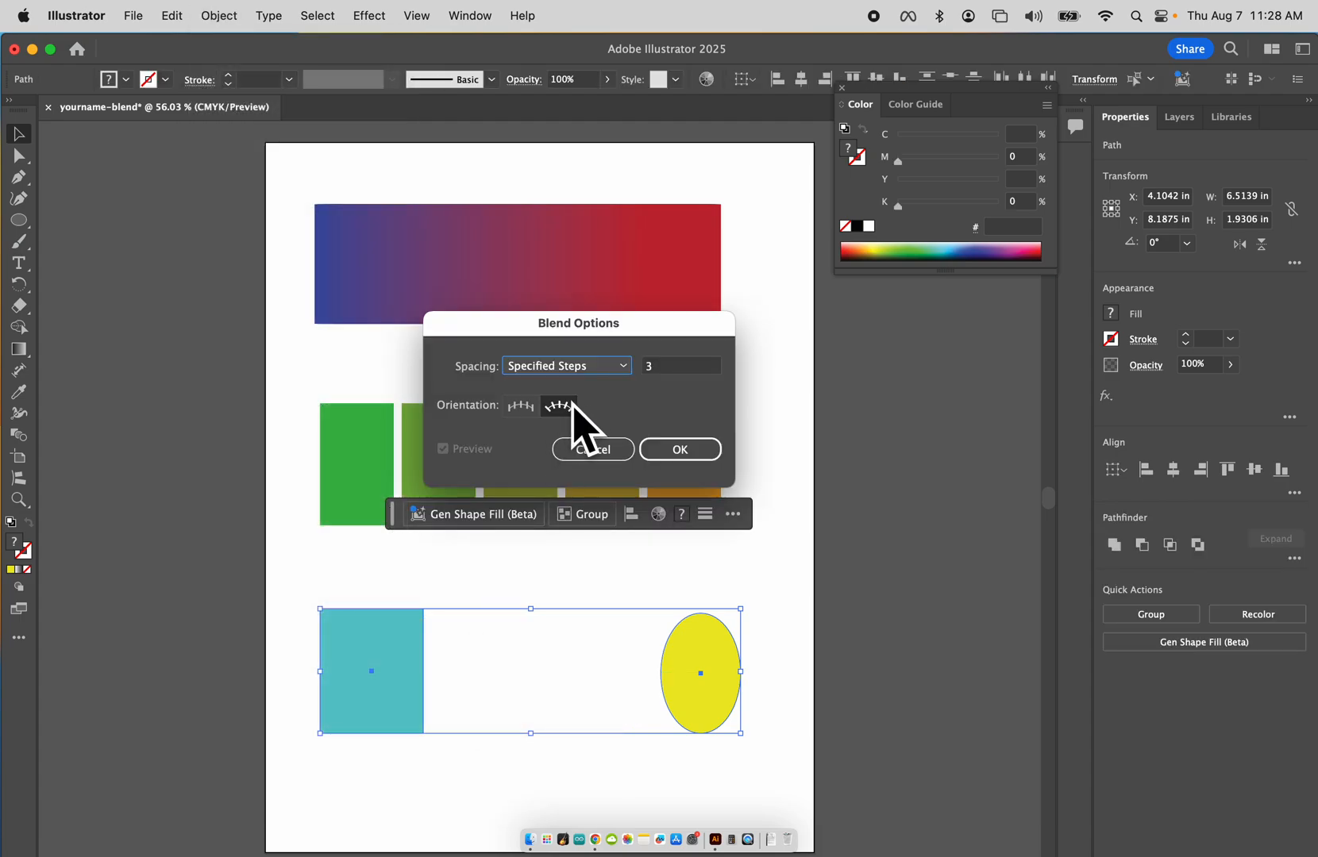
{"action": "left_click", "coordinate": [621, 365]}
{"action": "left_click", "coordinate": [603, 383]}
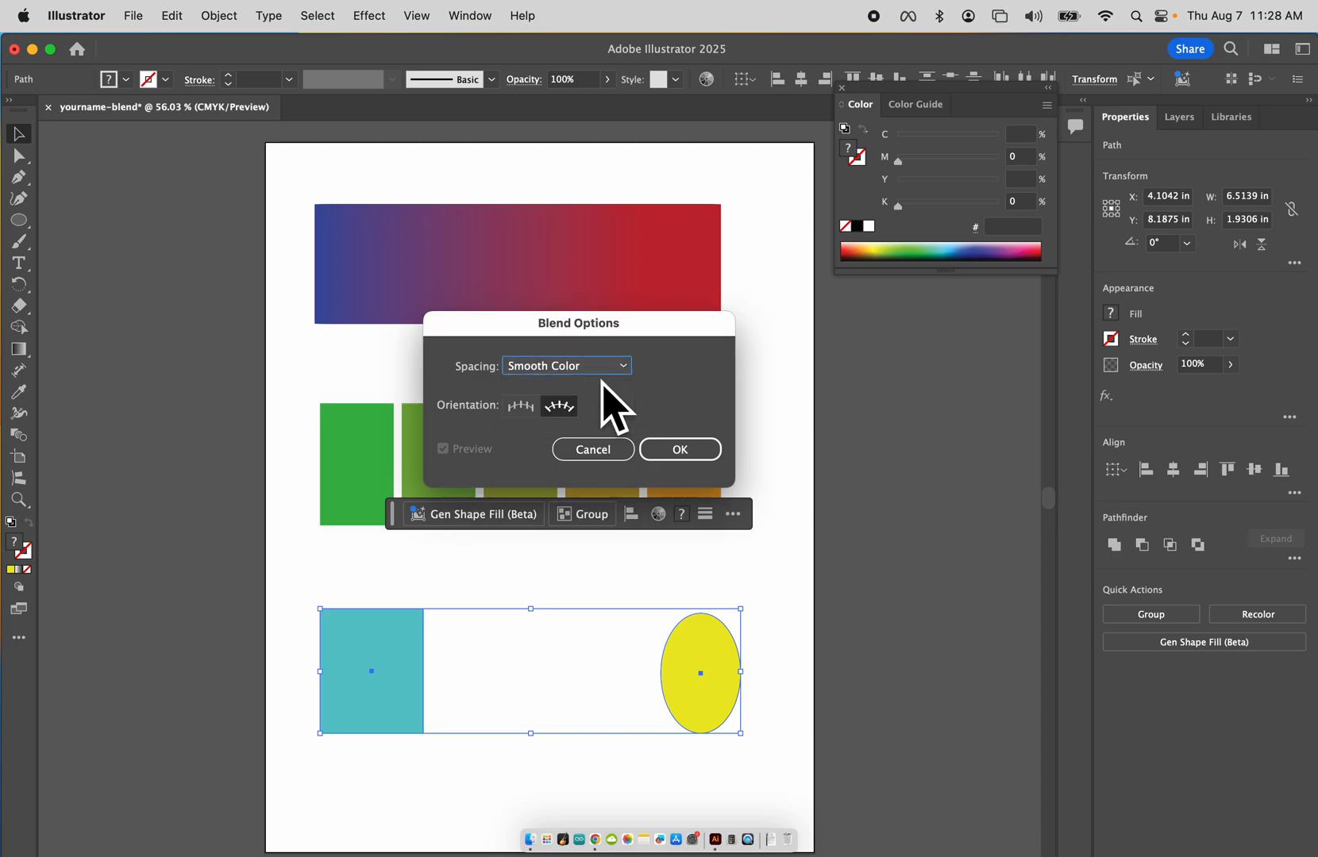
{"action": "left_click", "coordinate": [675, 447]}
{"action": "left_click", "coordinate": [19, 436]}
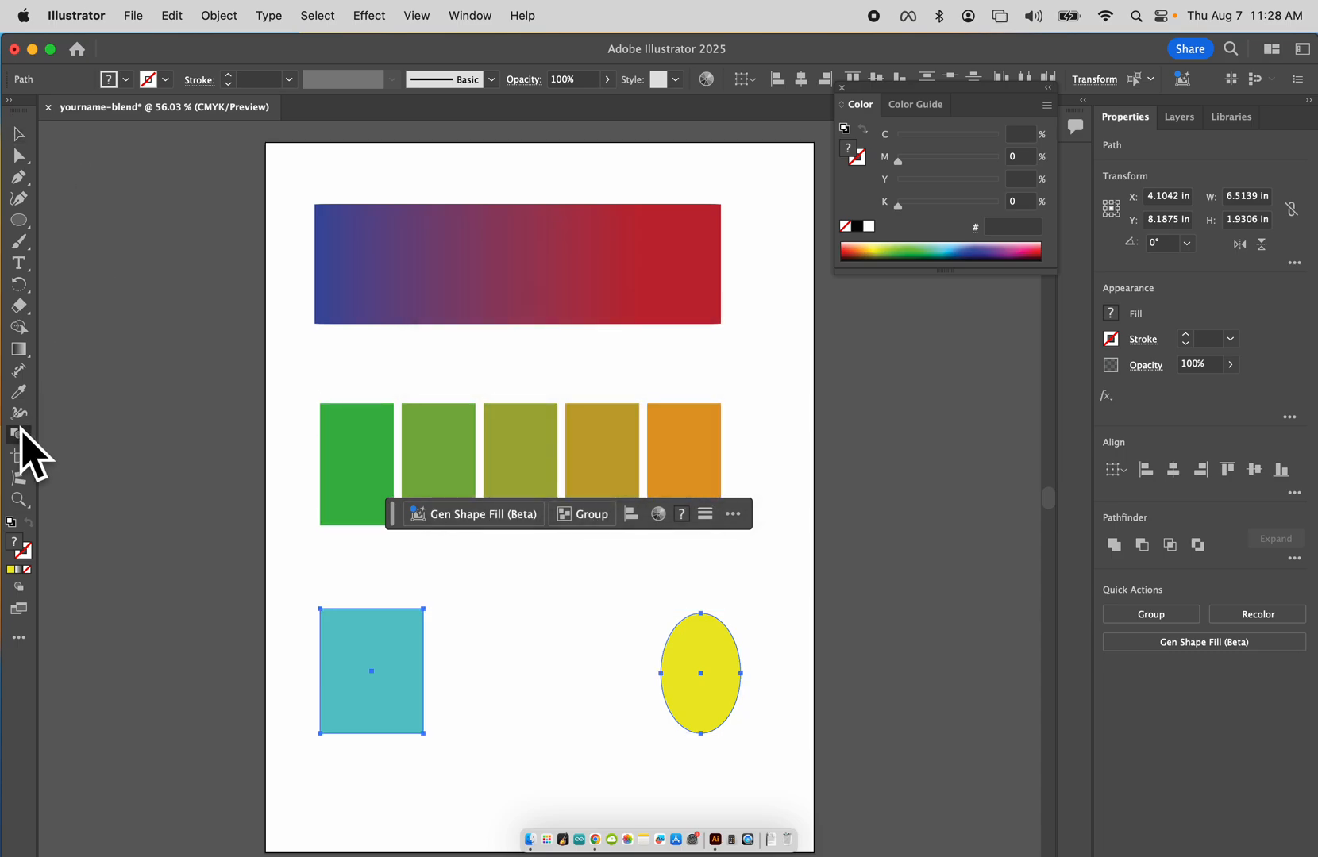
{"action": "left_click", "coordinate": [700, 690]}
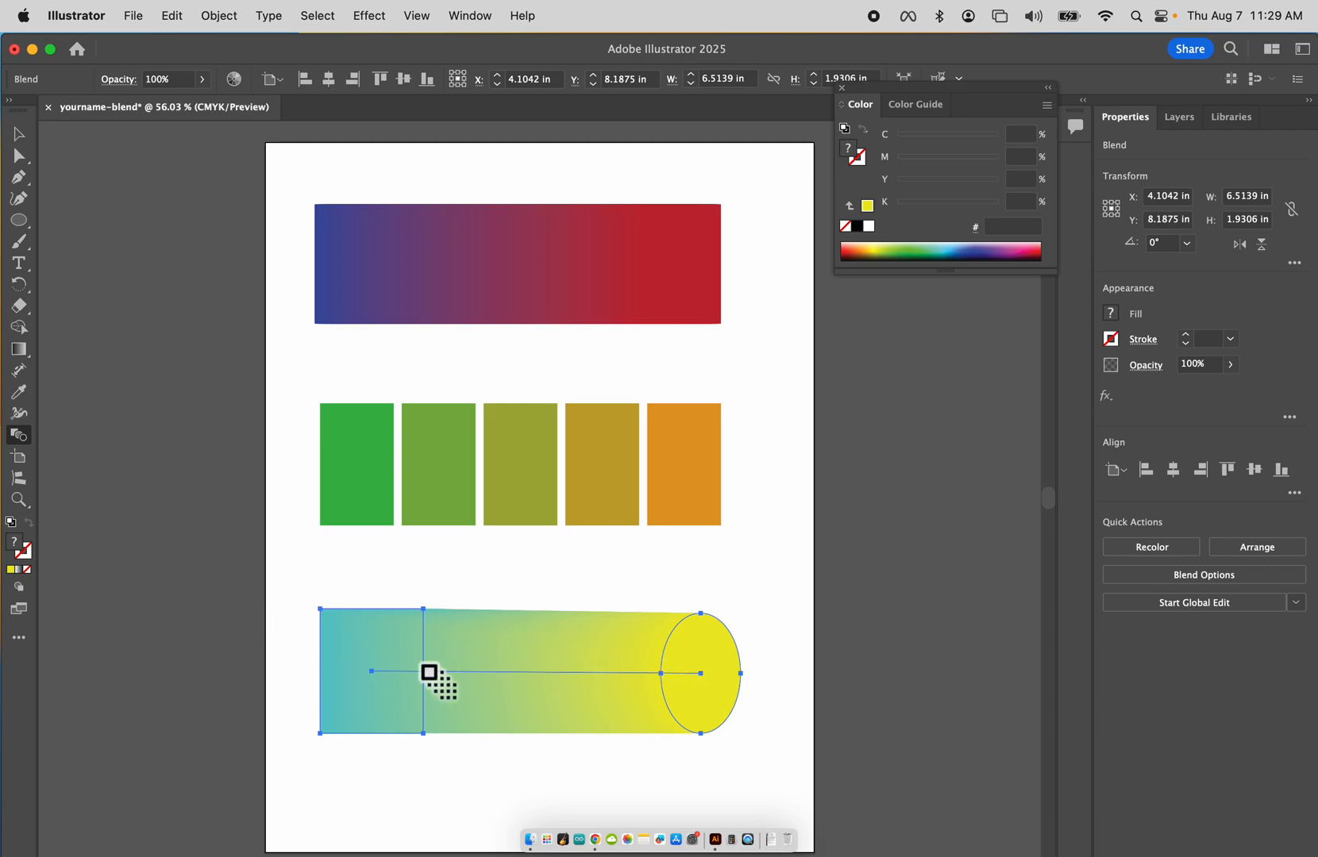